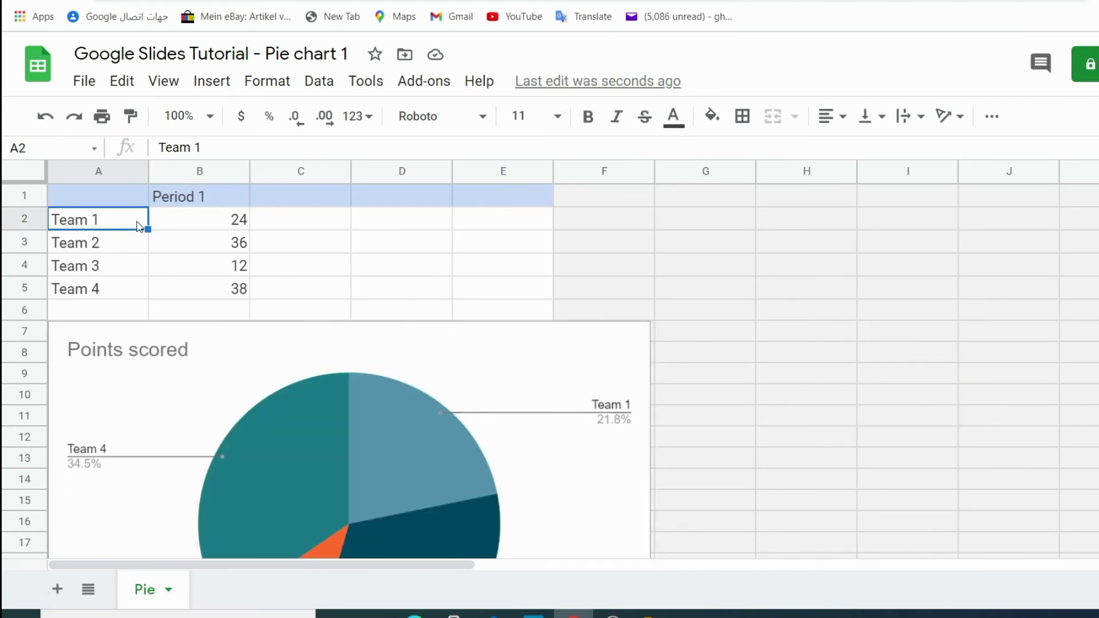
Relabel the first three teams in cells A2 to A4 as T1, T2 and T3
type("T1")
key("Return")
type("T2")
key("Return")
type("T3")
key("Up")
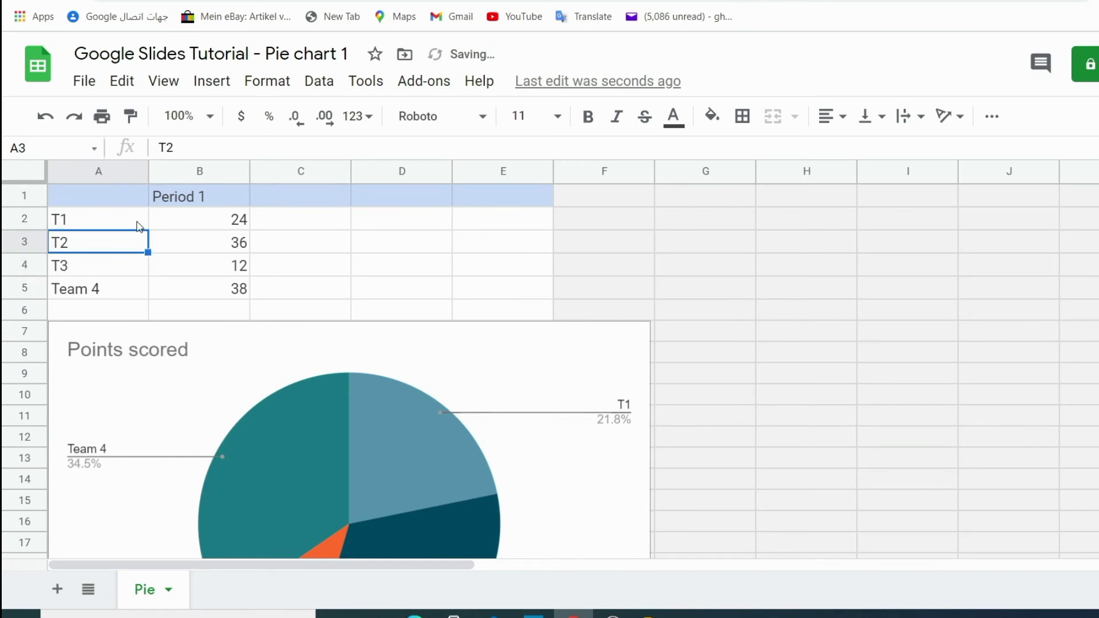
type("T4")
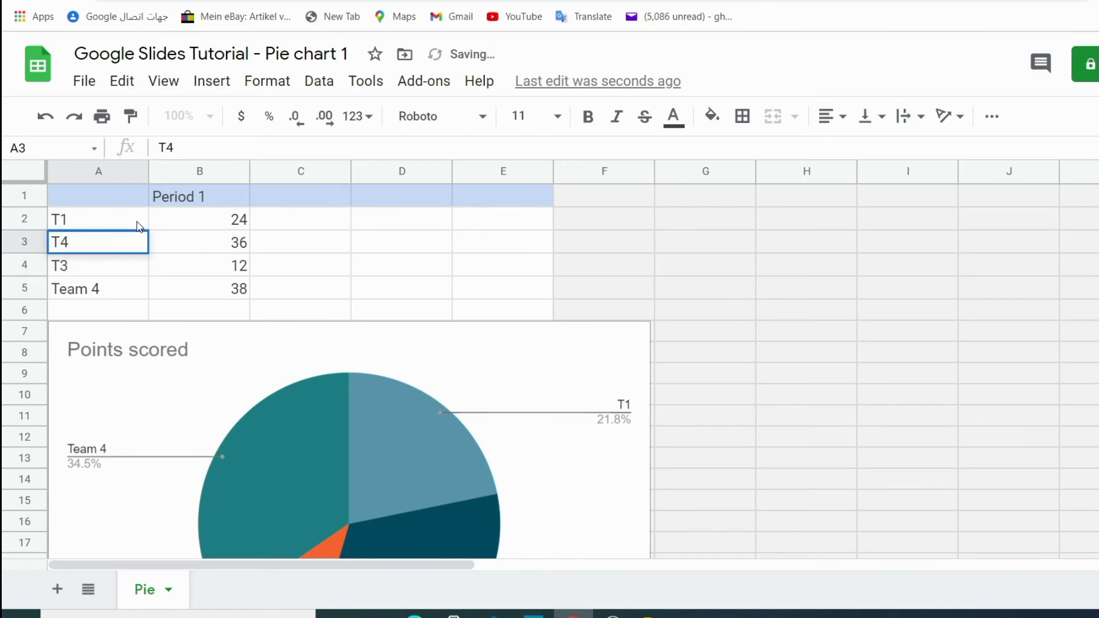
key("BackSpace")
type("2")
key("Up")
key("Up")
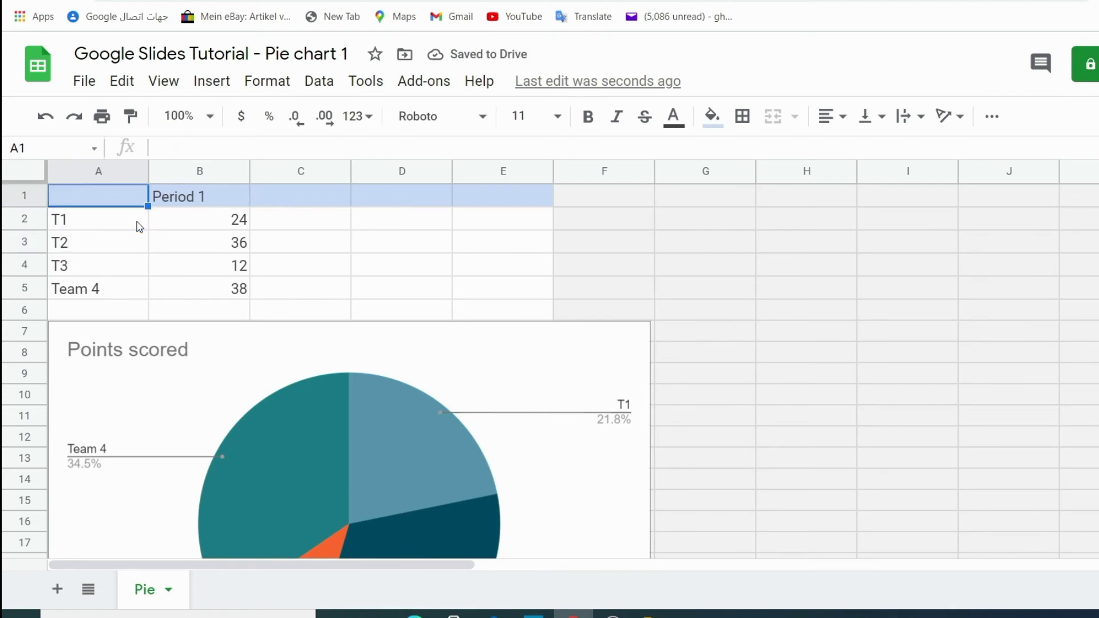
Relabel the fourth team in cell A5 as T4
key("Down")
key("Down")
key("Down")
key("Down")
type("T")
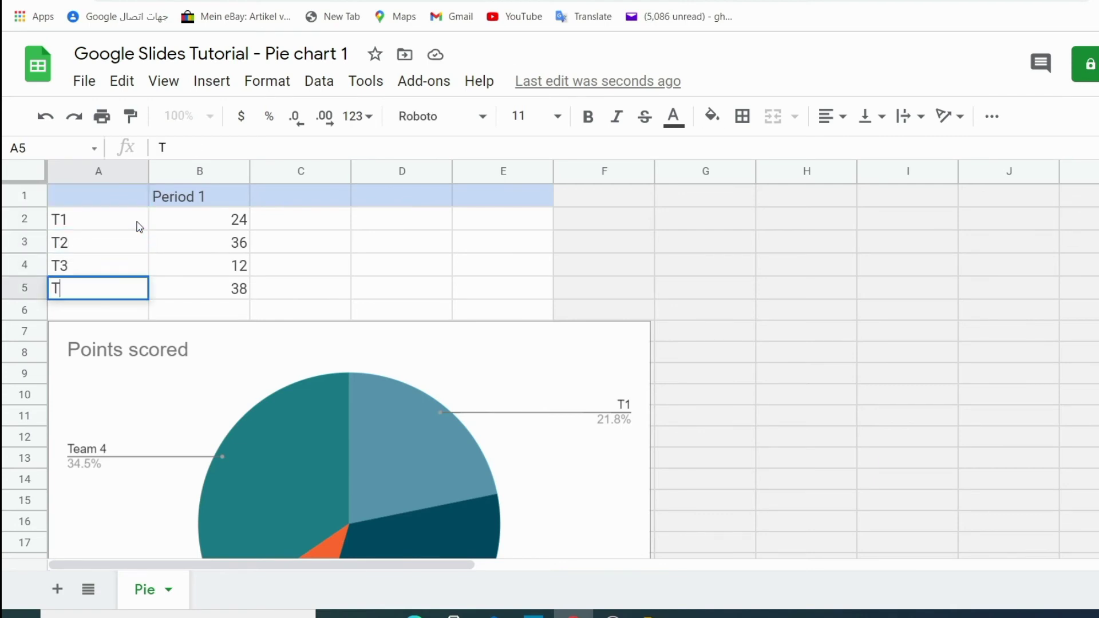
key("Up")
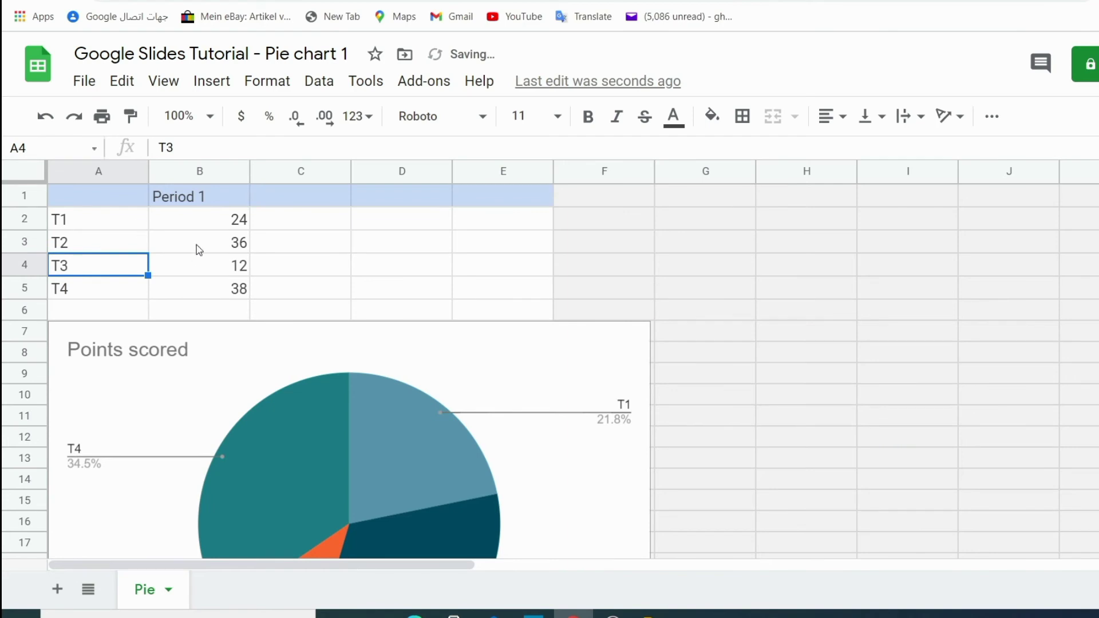
Set the Period 1 values in cells B2 to B5 to 32, 55, 36 and 39
left_click(181, 219)
scroll(307, 422, "down", 1)
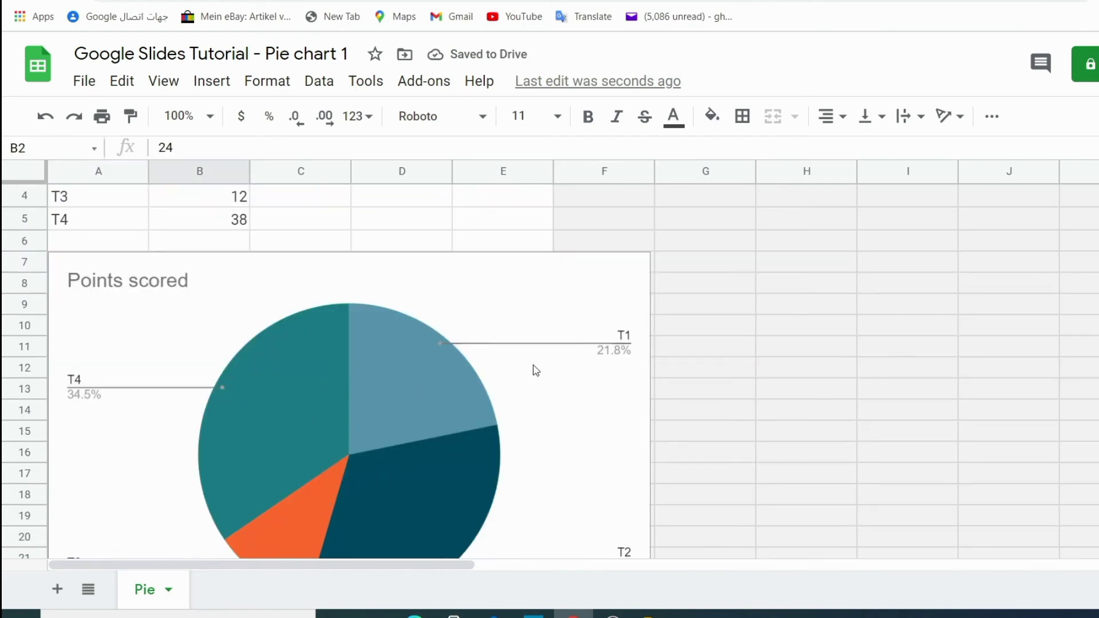
scroll(481, 355, "up", 1)
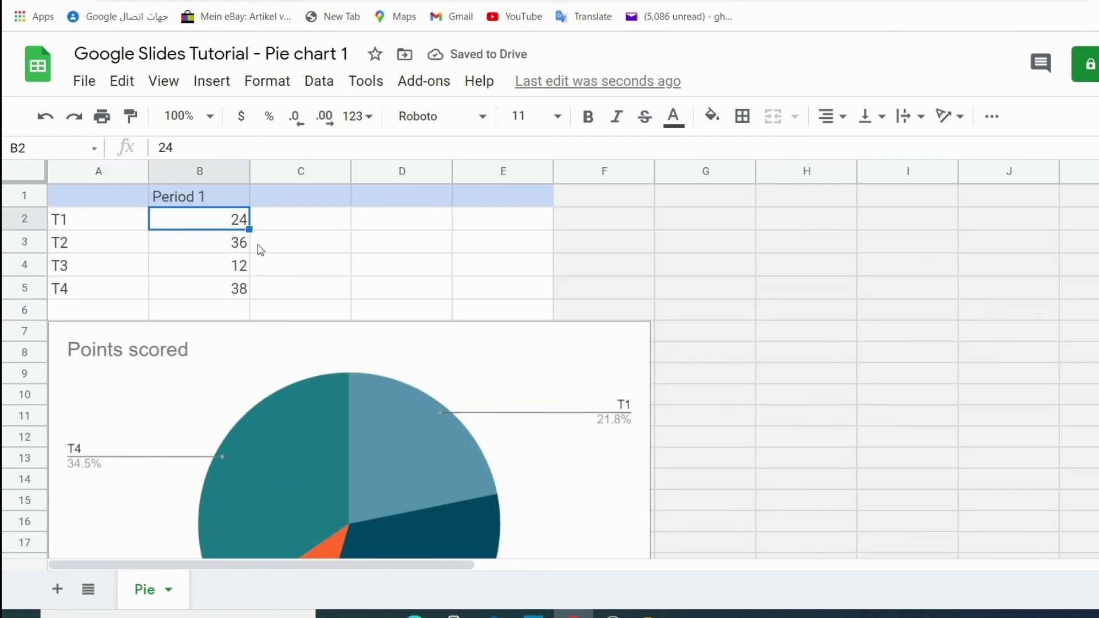
type("32")
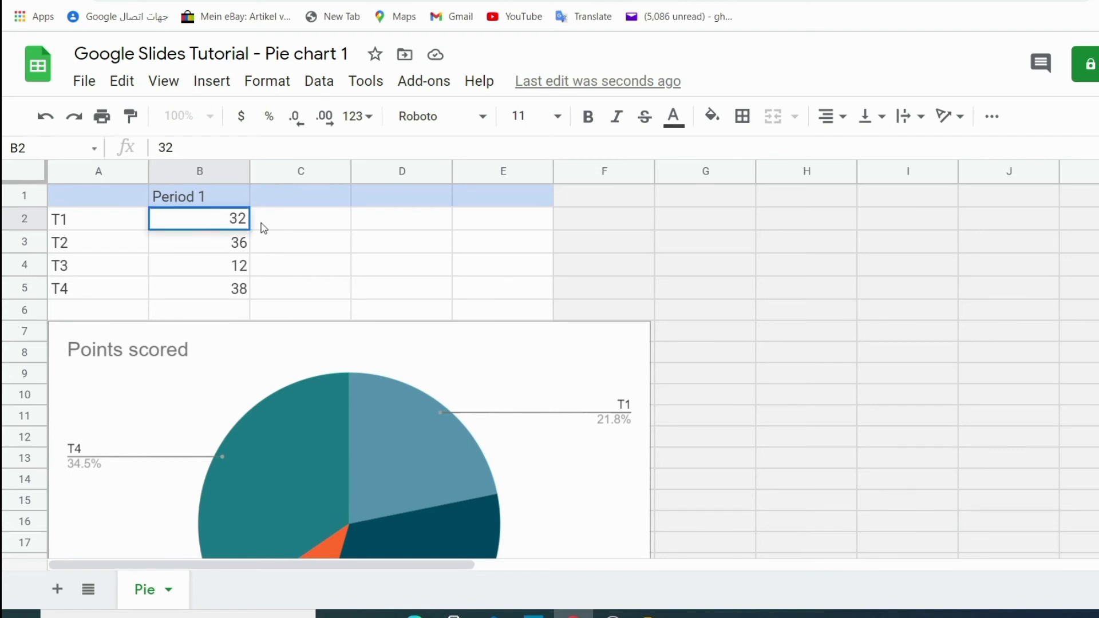
key("Return")
type("55")
key("Return")
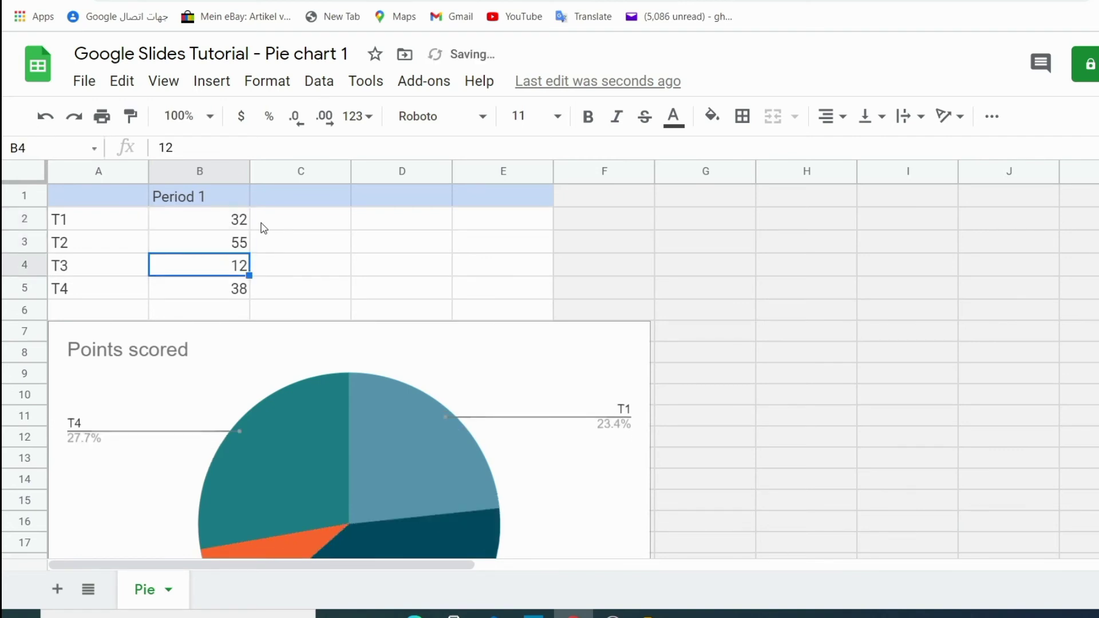
type("36")
key("Return")
type("39")
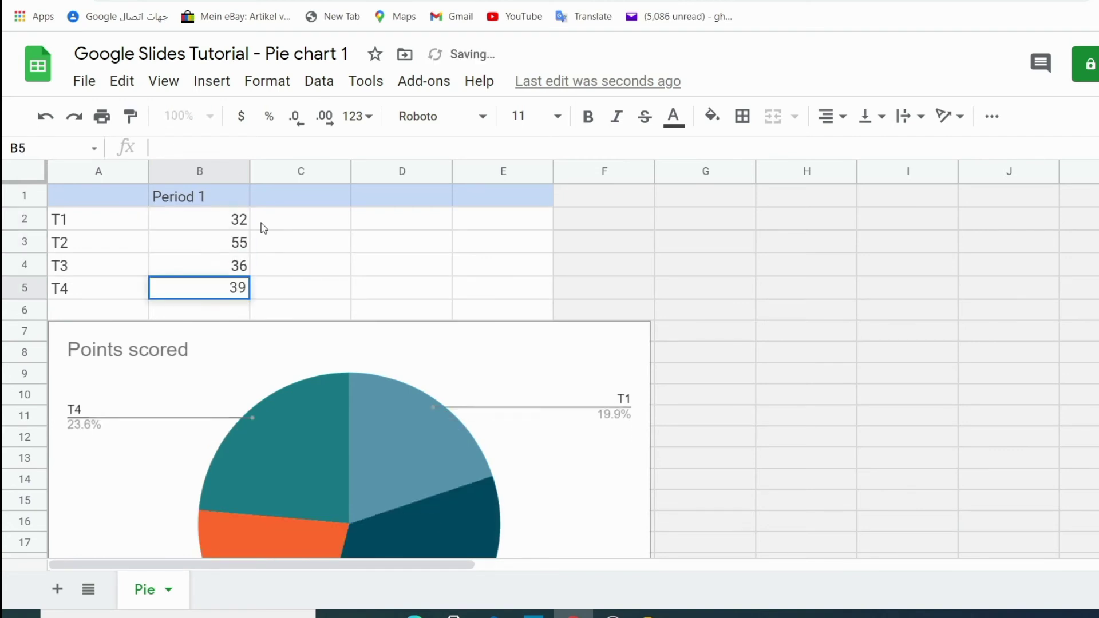
scroll(364, 241, "down", 1)
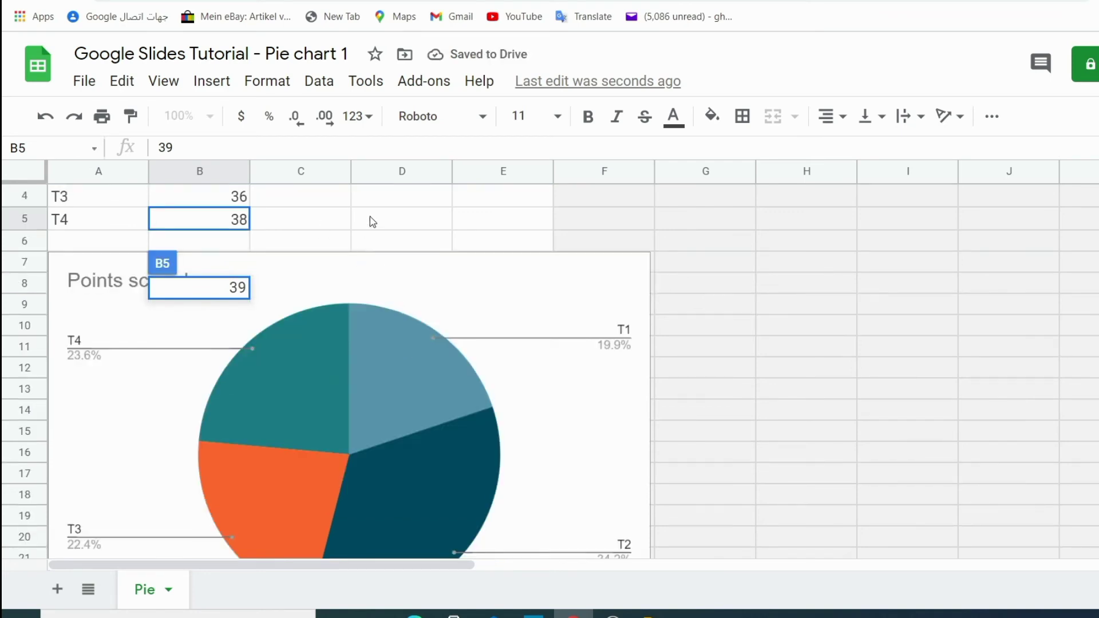
left_click(384, 220)
Switch to the Google Slides presentation and update the linked pie chart on slide 5 from the spreadsheet
scroll(363, 232, "up", 1)
scroll(388, 325, "down", 2)
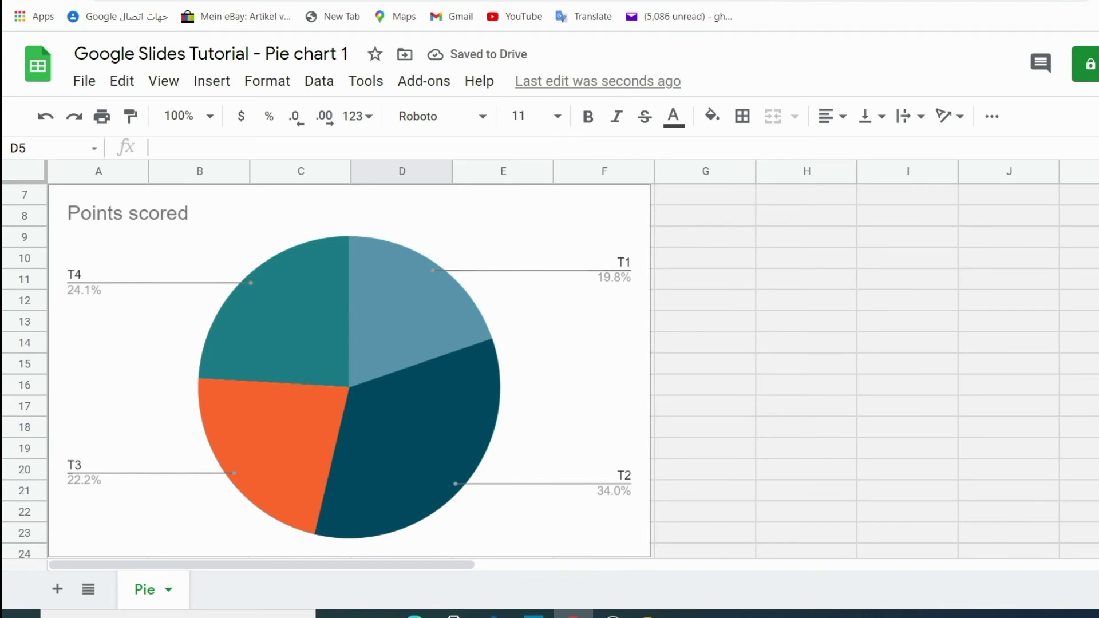
left_click(298, 2)
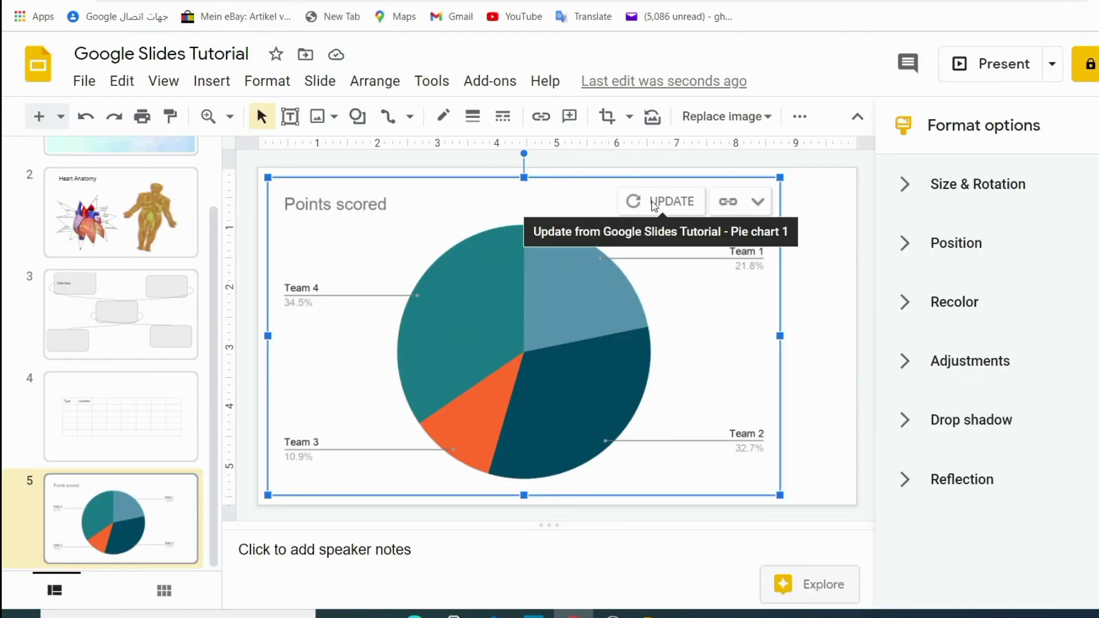
left_click(668, 203)
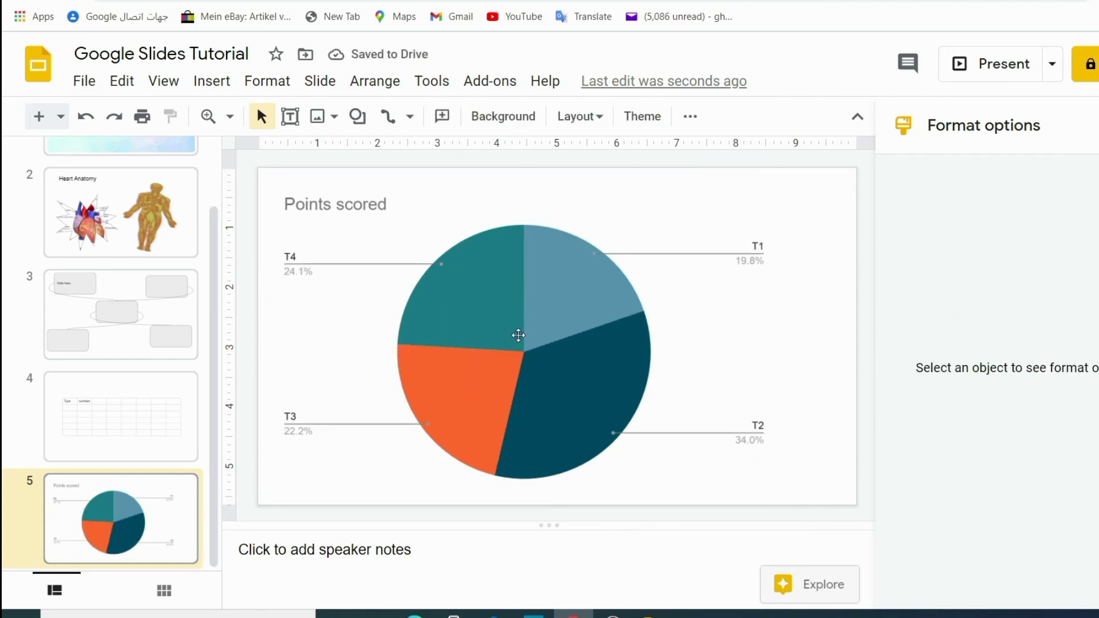
Present the slideshow from the title slide and advance through it to the pie chart slide
scroll(146, 259, "up", 1)
scroll(146, 258, "up", 2)
left_click(164, 225)
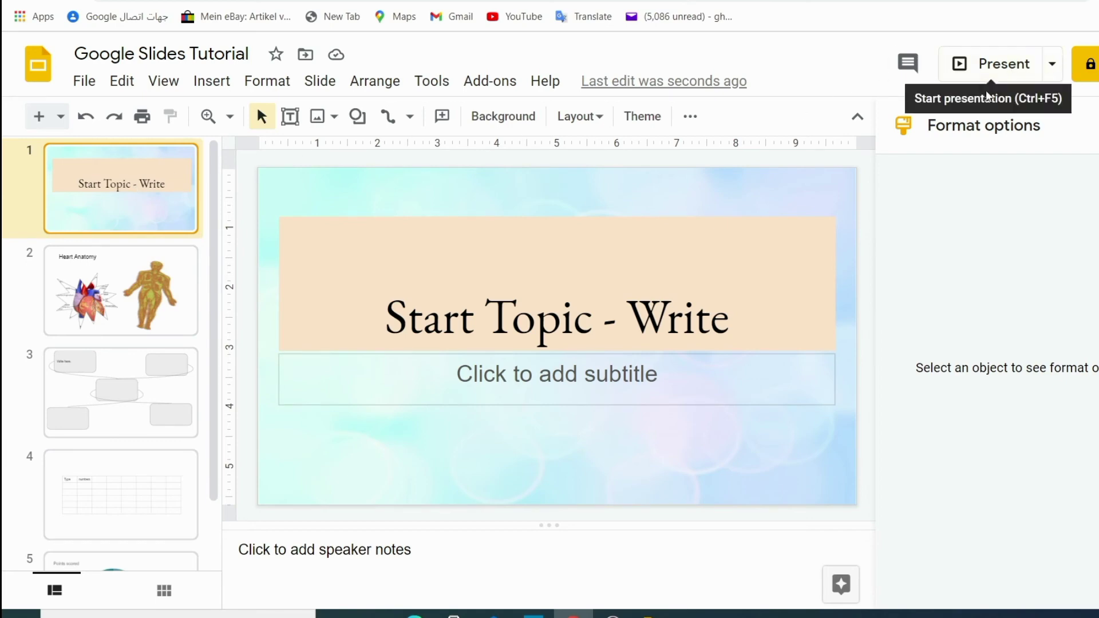
left_click(977, 68)
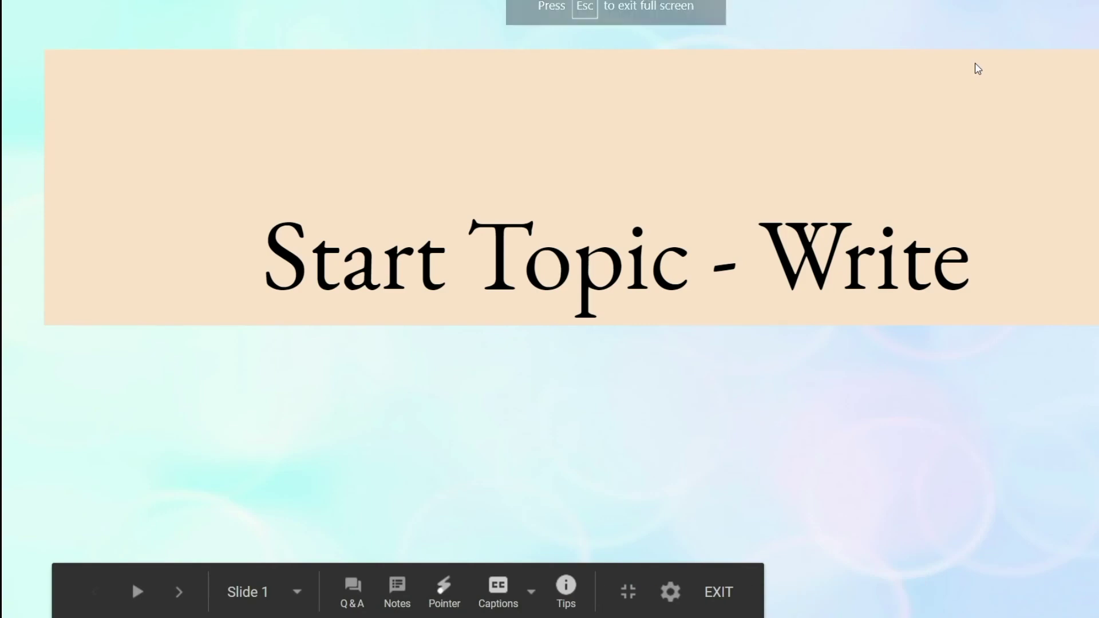
key("Right")
key("Right")
key("Right")
key("Right")
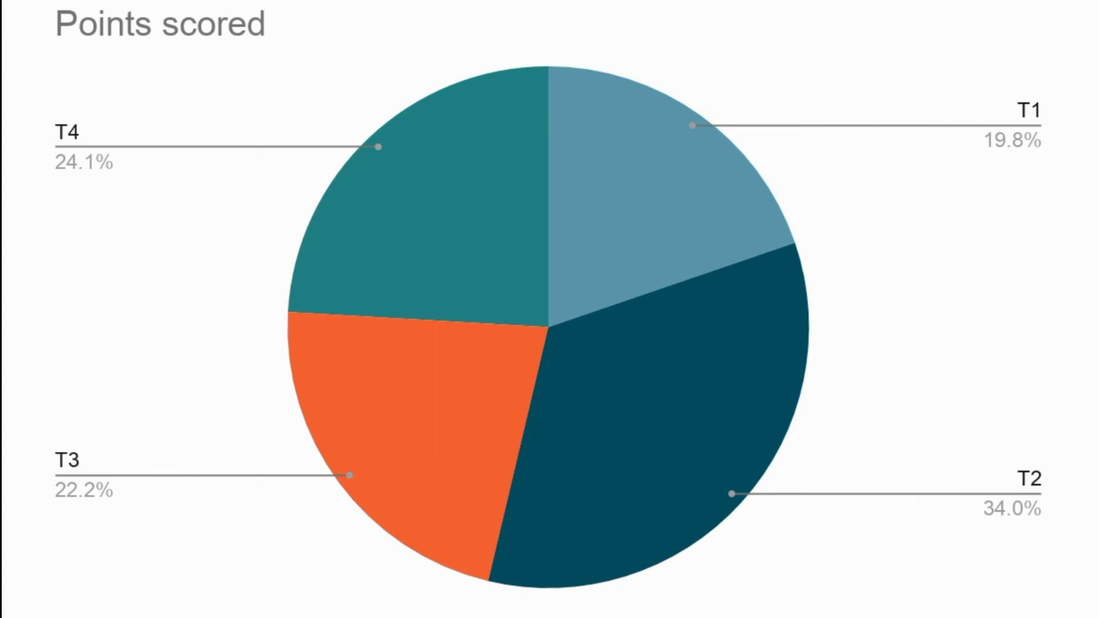
Go back through the slideshow to the title slide, advance to the Heart Anatomy slide and exit presenting
key("Left")
key("Left")
key("Left")
key("Left")
key("Right")
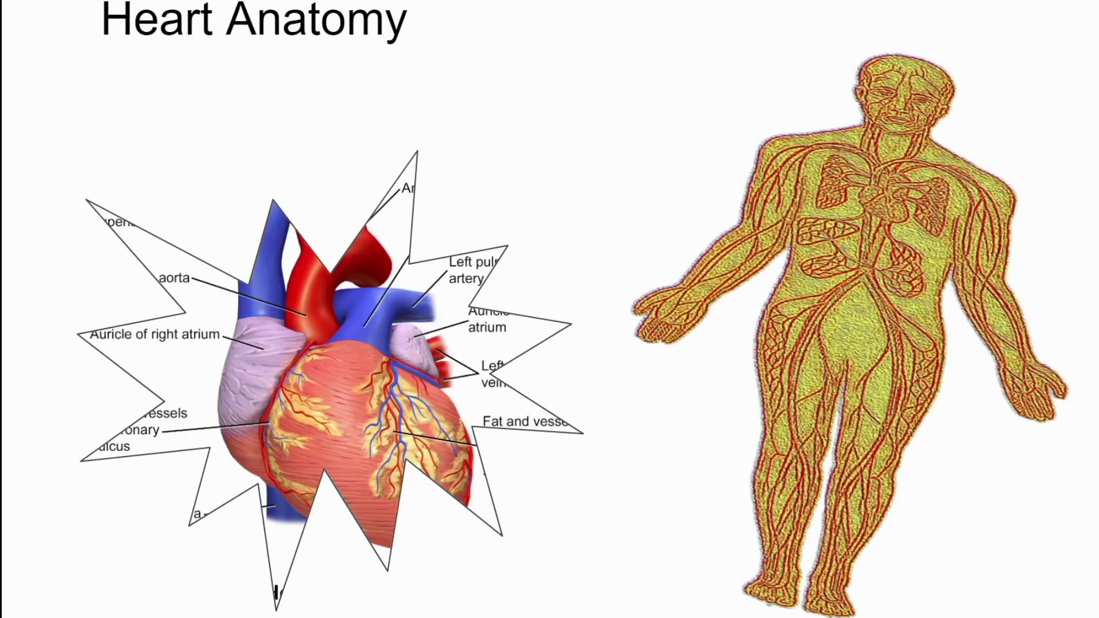
key("Escape")
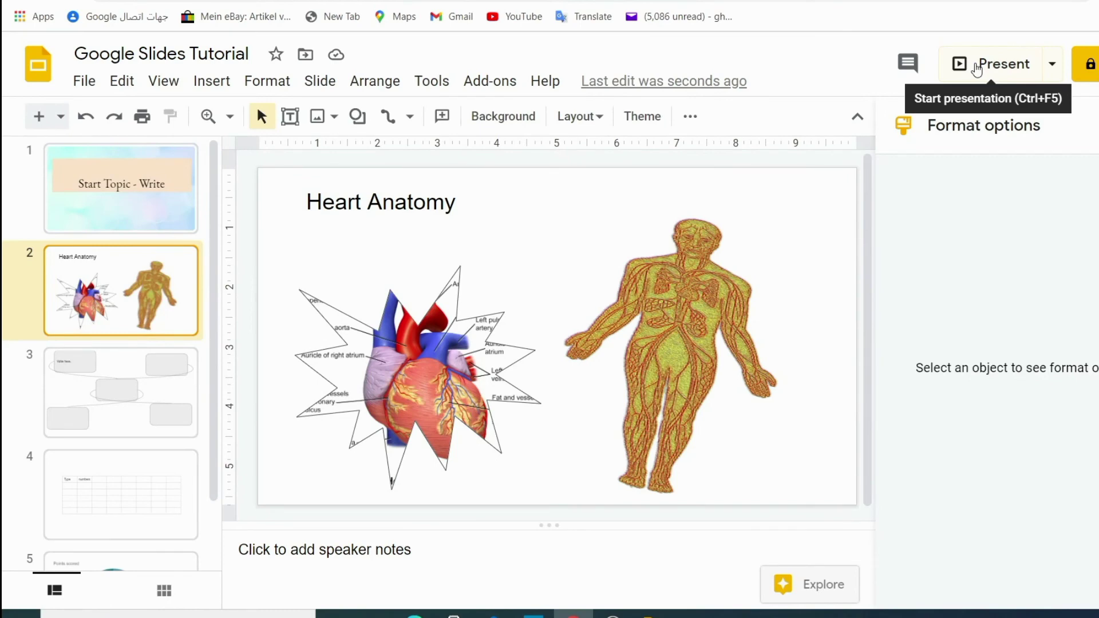
Set the title slide's transition to Dissolve
left_click(51, 205)
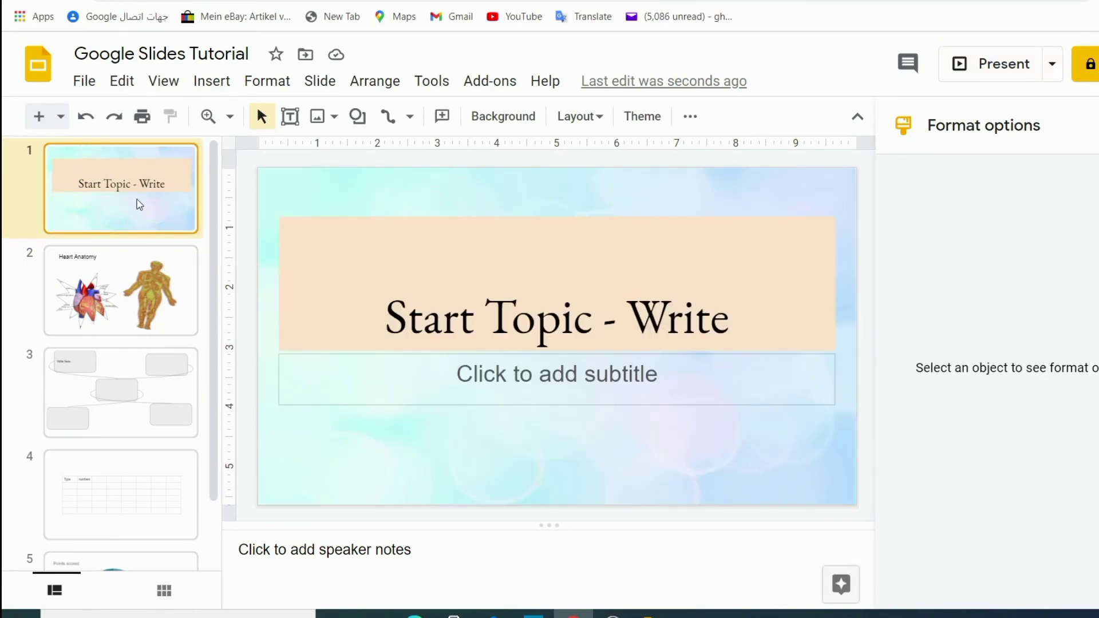
left_click(699, 117)
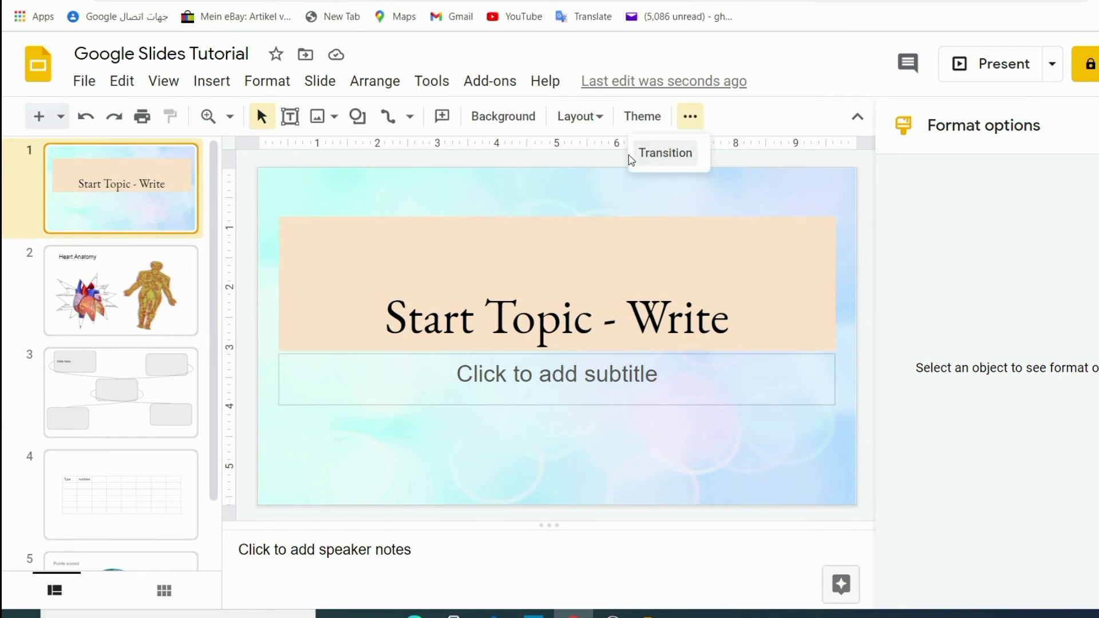
left_click(667, 160)
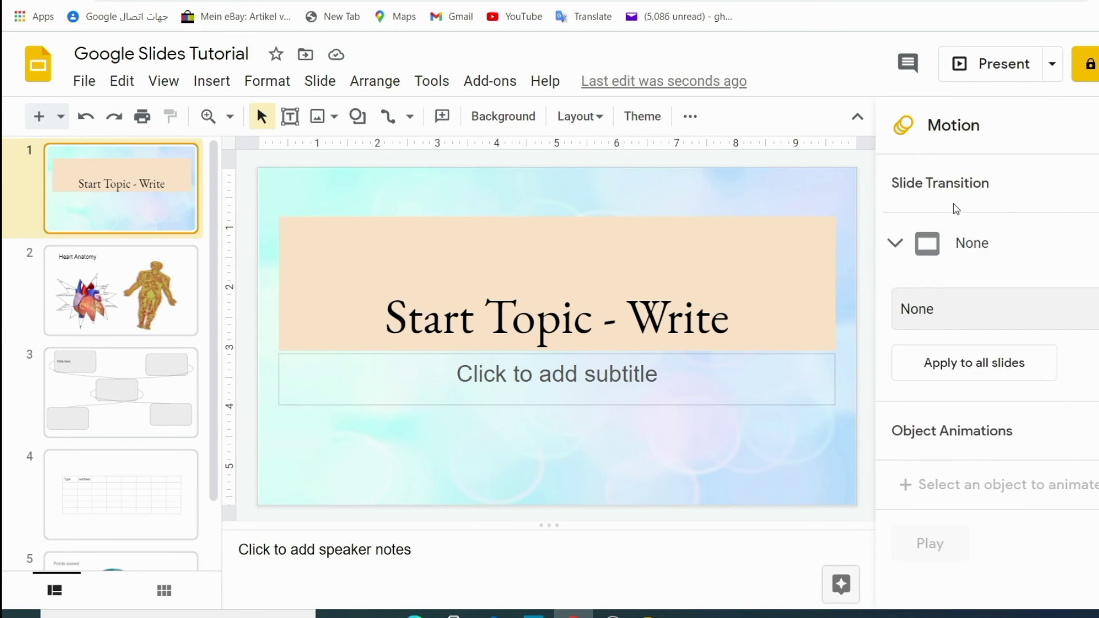
left_click(1053, 318)
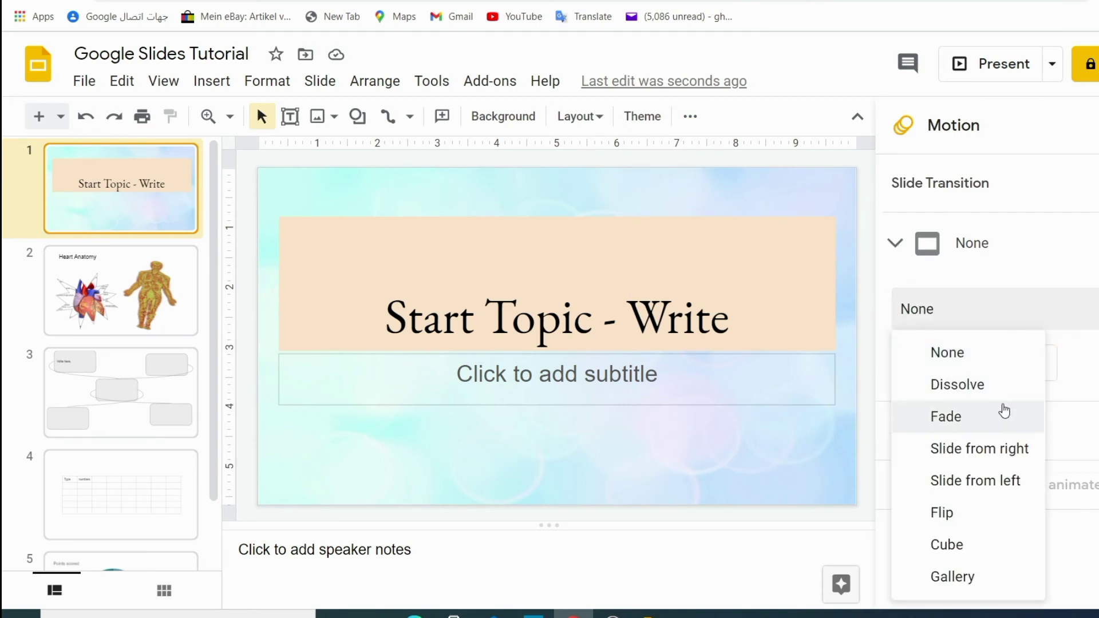
left_click(973, 384)
Change the title slide's transition to Fade and apply it to all slides
left_click(1022, 324)
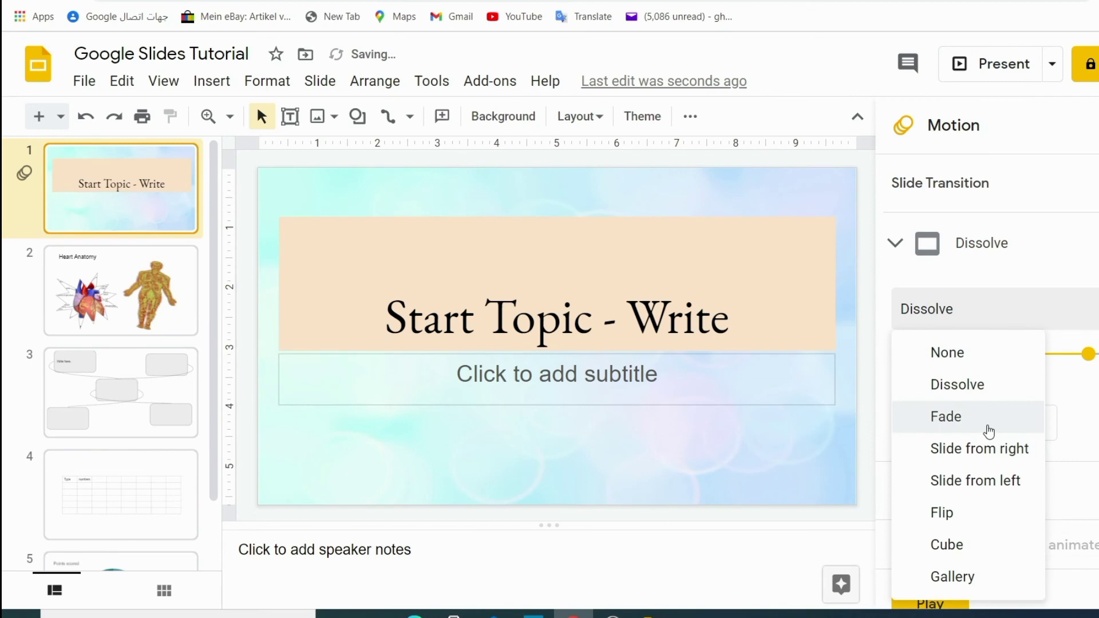
left_click(989, 432)
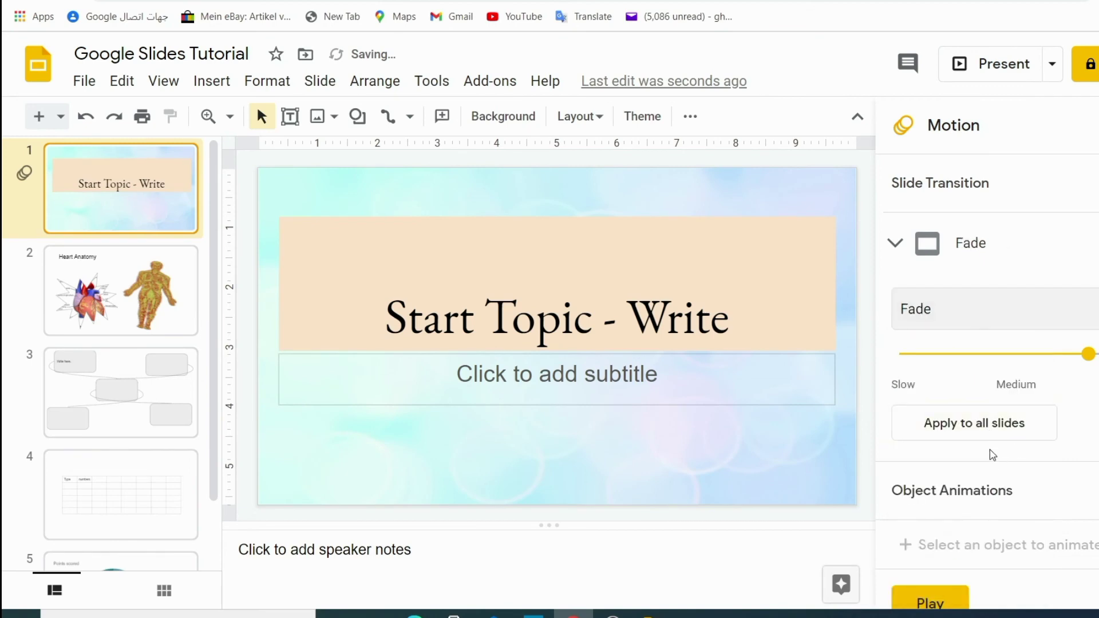
left_click(975, 416)
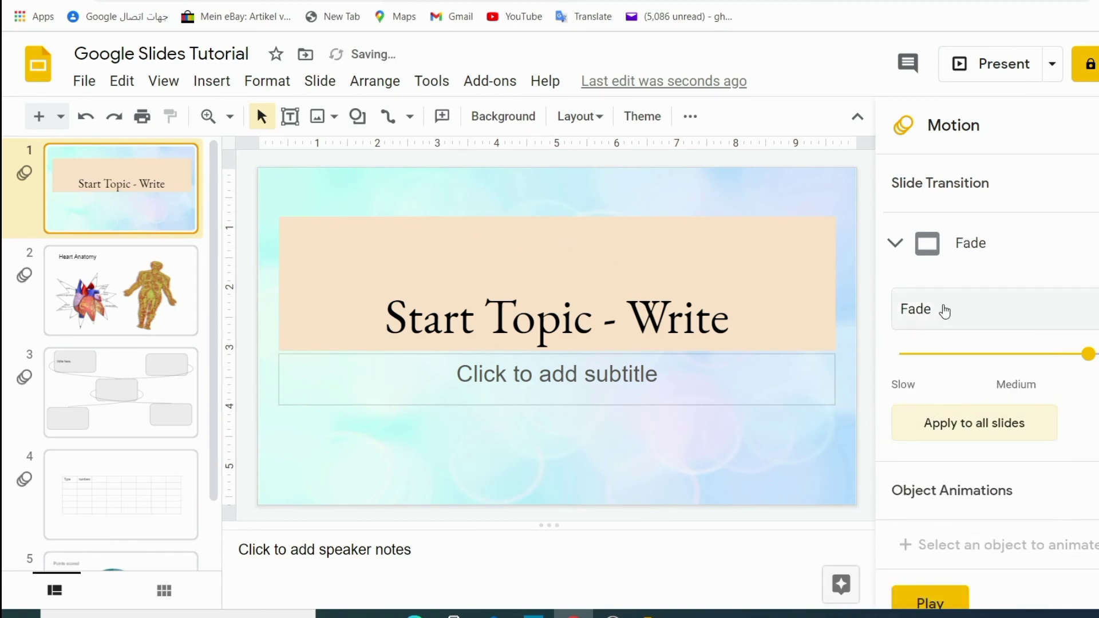
Present from the title slide to review the transitions through slide 4, and exit the slideshow
left_click(975, 62)
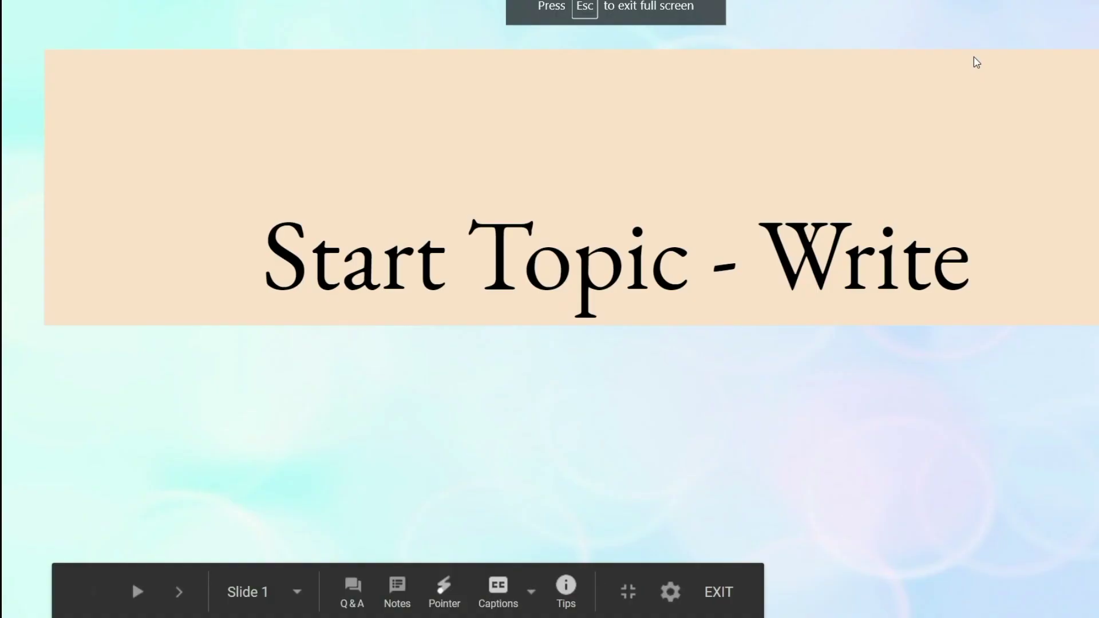
left_click(976, 61)
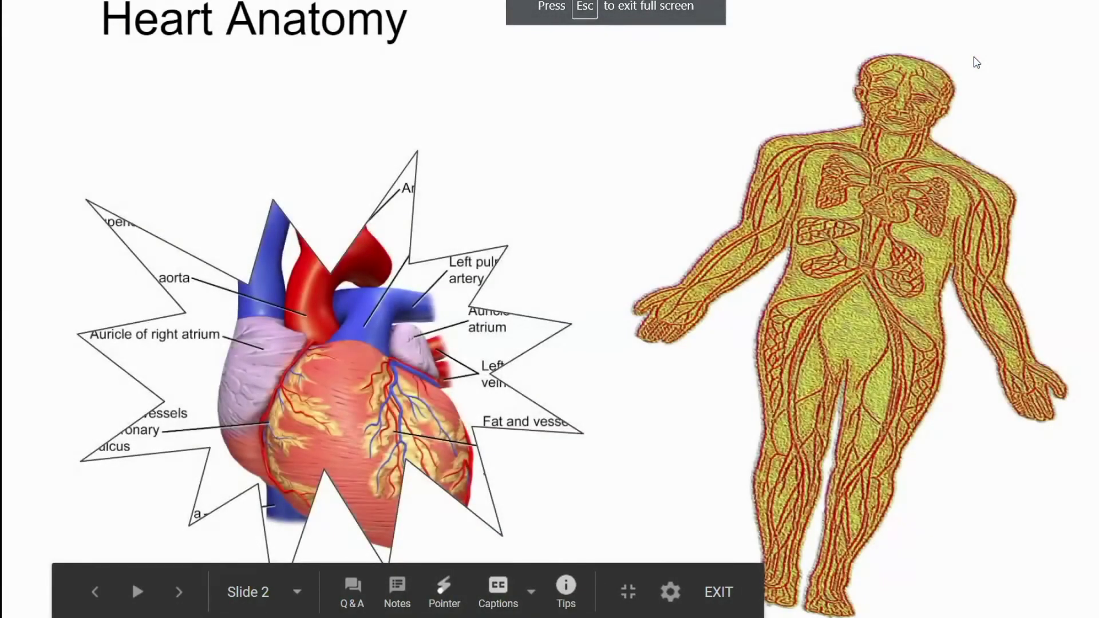
left_click(977, 61)
left_click(976, 61)
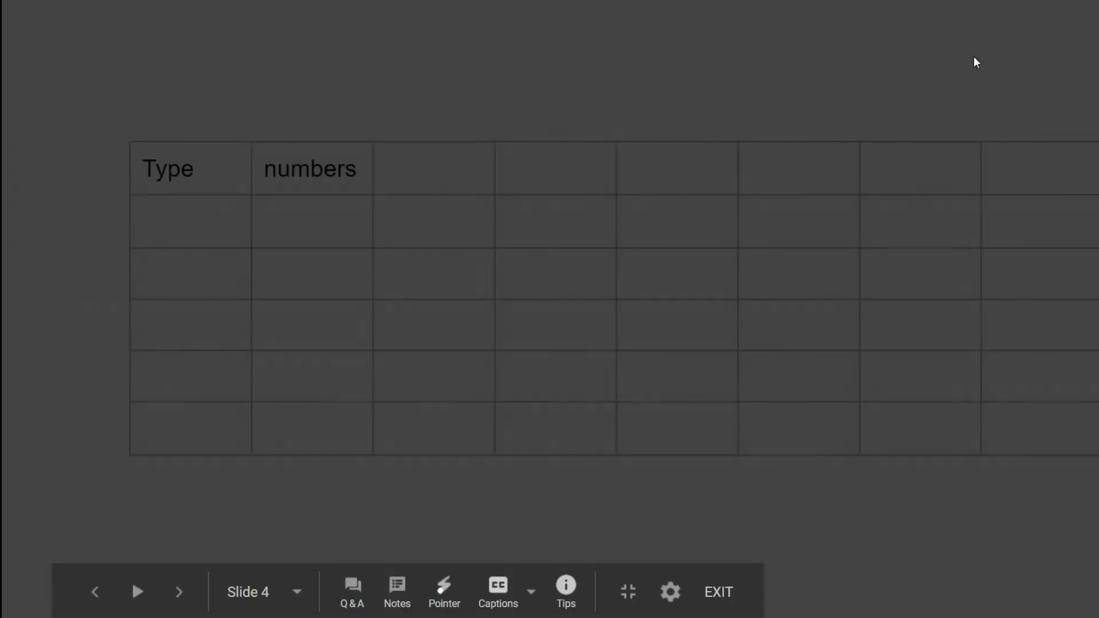
key("Escape")
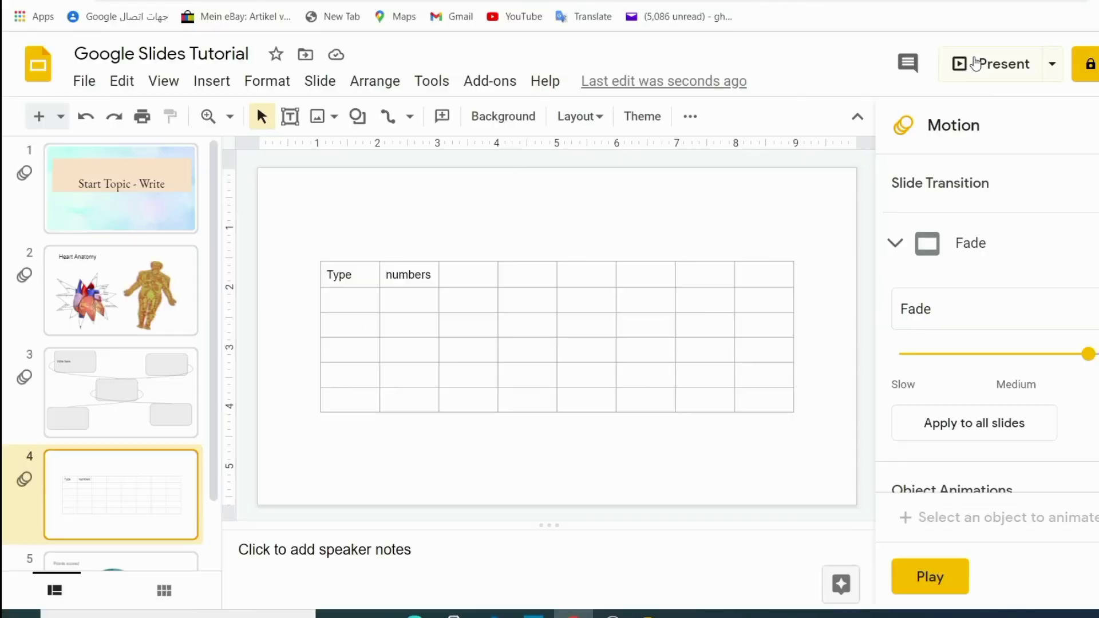
Set the transition of the table slide to Slide from right and play a preview of it
left_click(1052, 325)
left_click(983, 449)
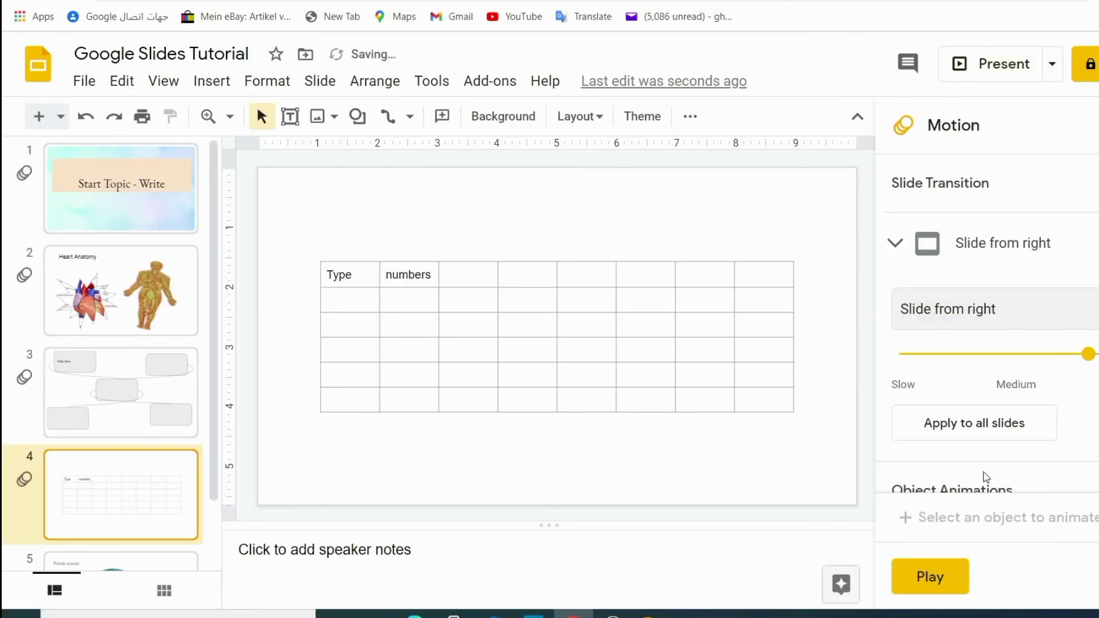
scroll(985, 476, "down", 1)
left_click(945, 574)
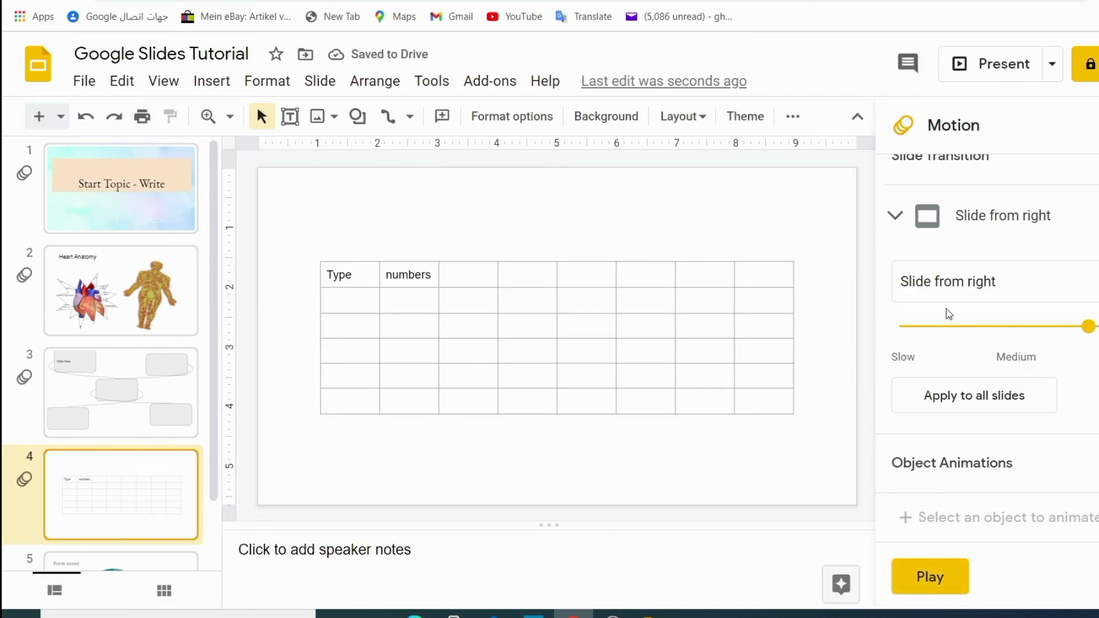
Return to the title slide and open the presentation's sharing settings
key("Up")
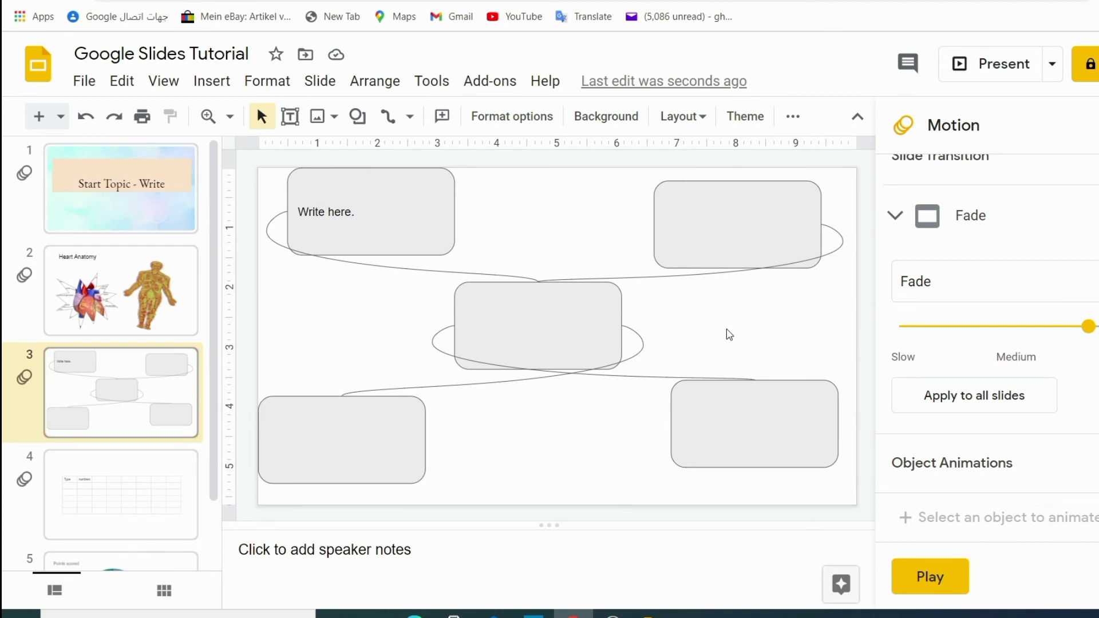
left_click(154, 206)
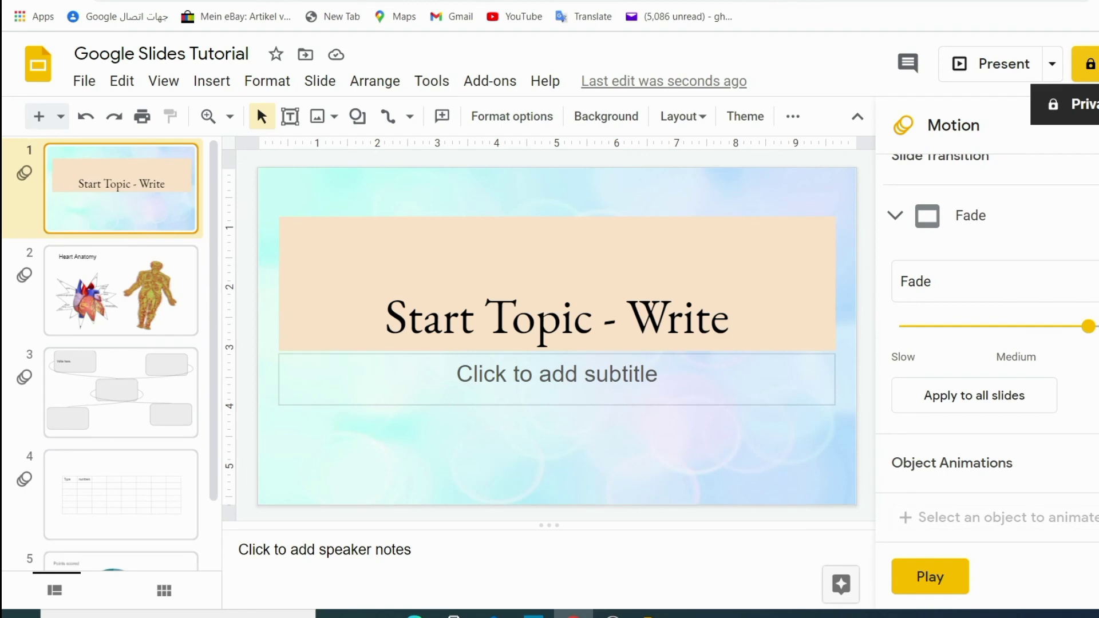
left_click(1090, 63)
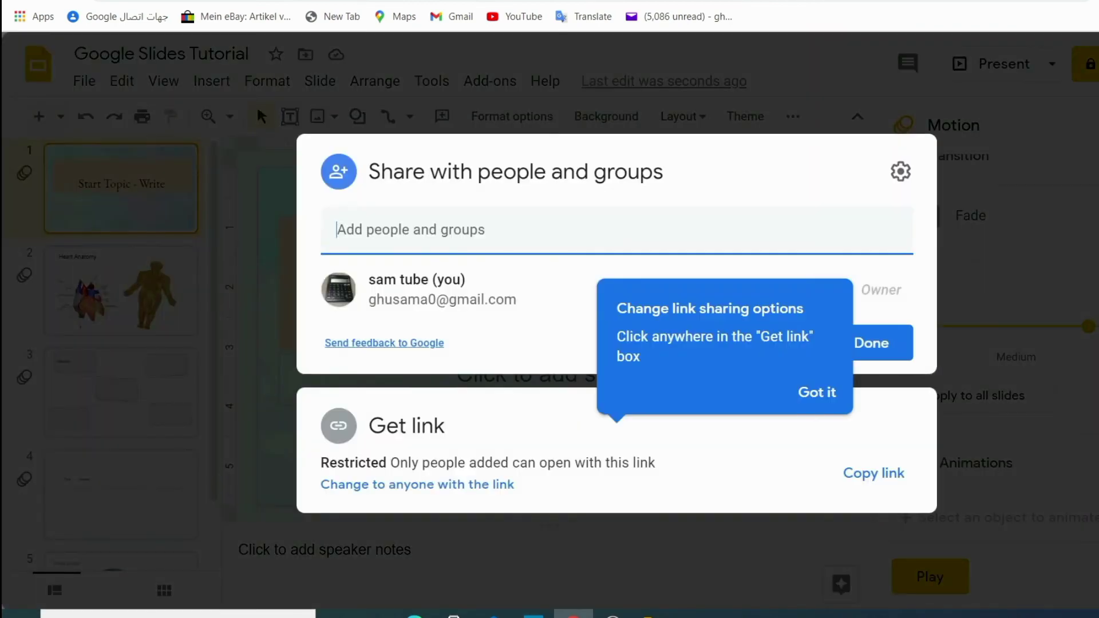
Dismiss the link-sharing tip, copy the presentation's link, and change general access to anyone with the link
left_click(817, 392)
left_click(899, 315)
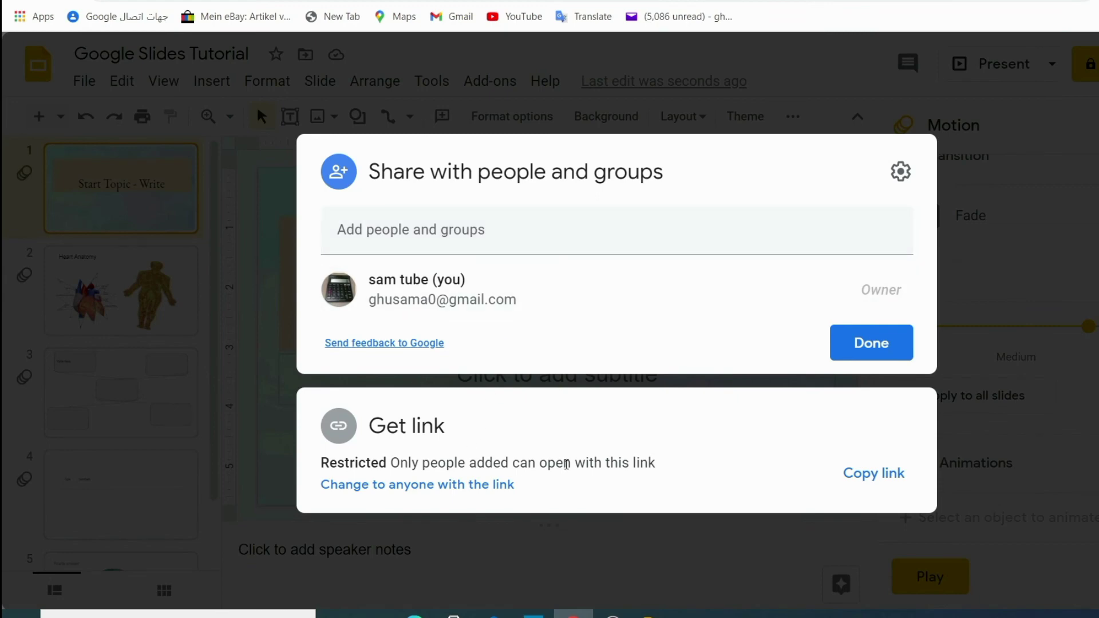
left_click(888, 474)
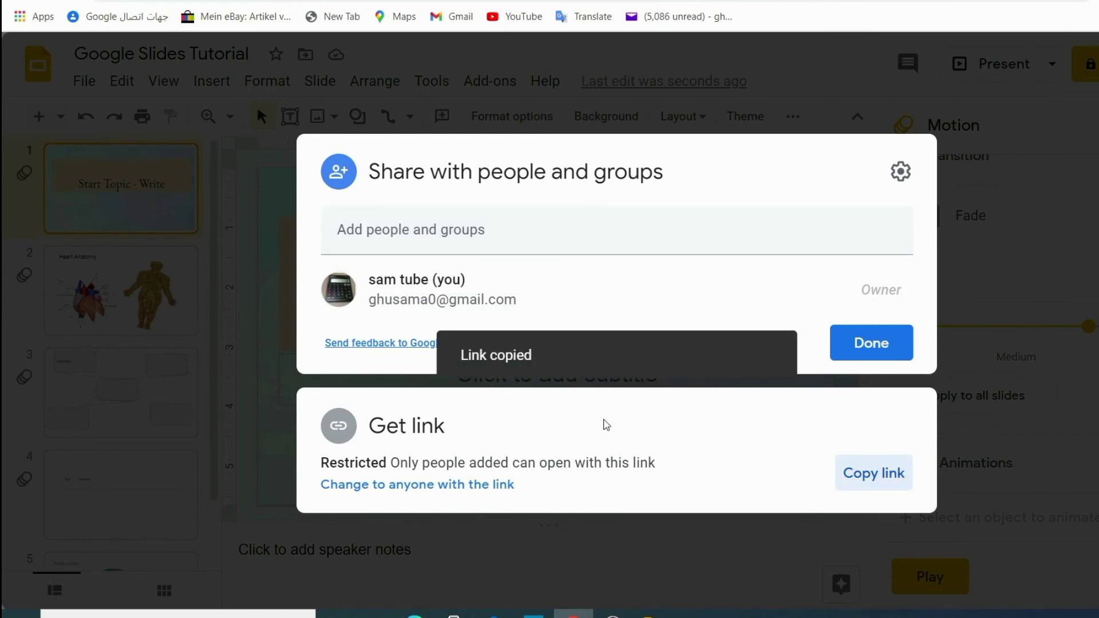
left_click(426, 484)
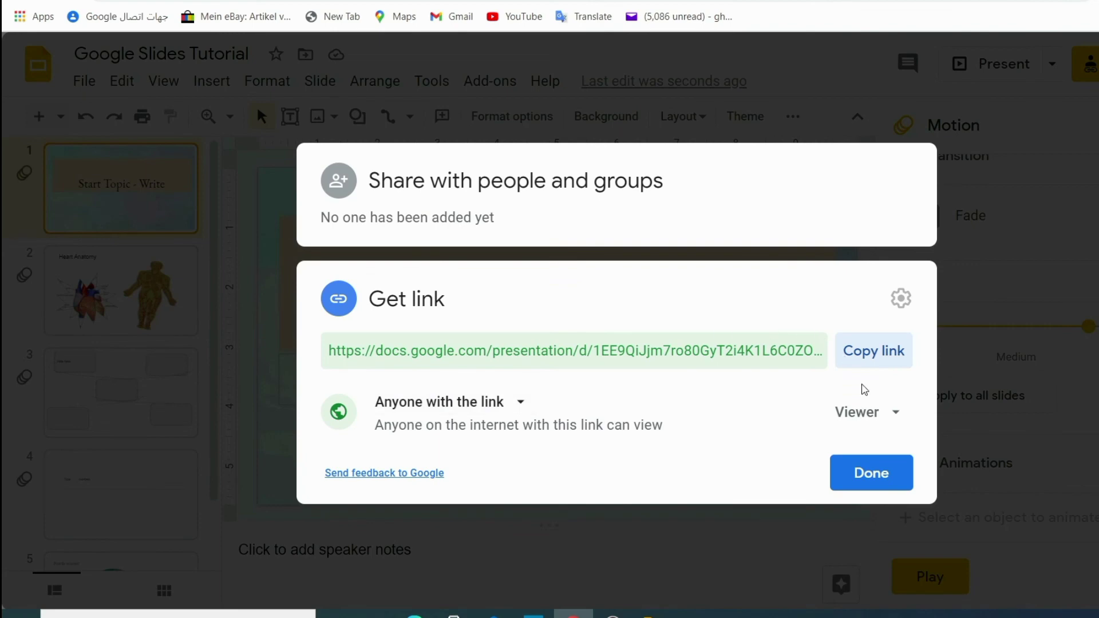
Review the permission roles offered for the shared link and the people-sharing options, and close the sharing settings
left_click(897, 415)
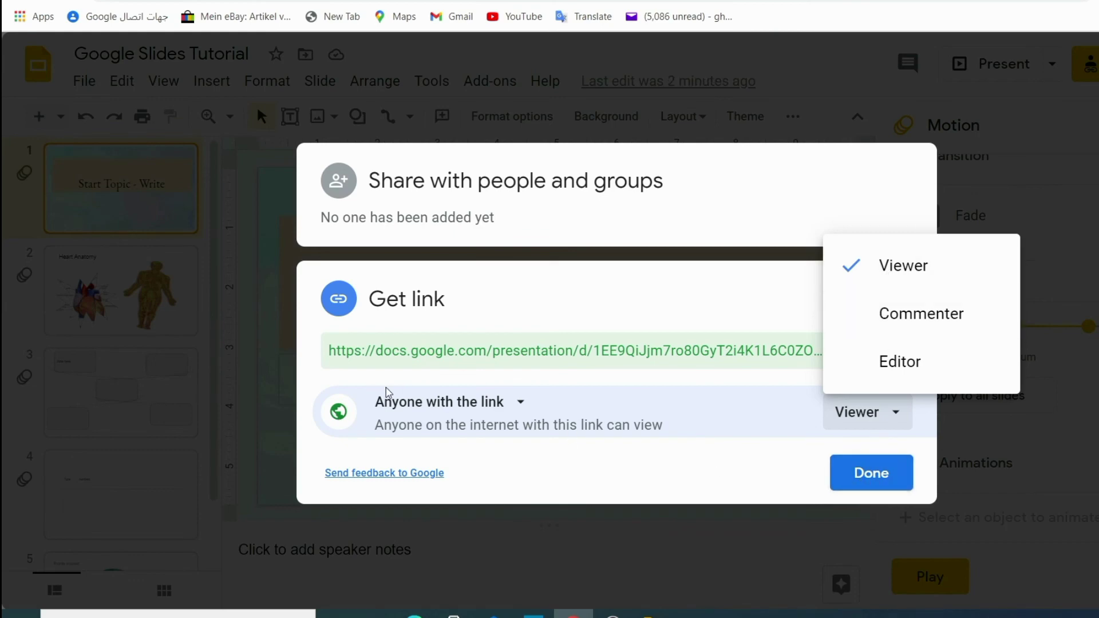
left_click(717, 473)
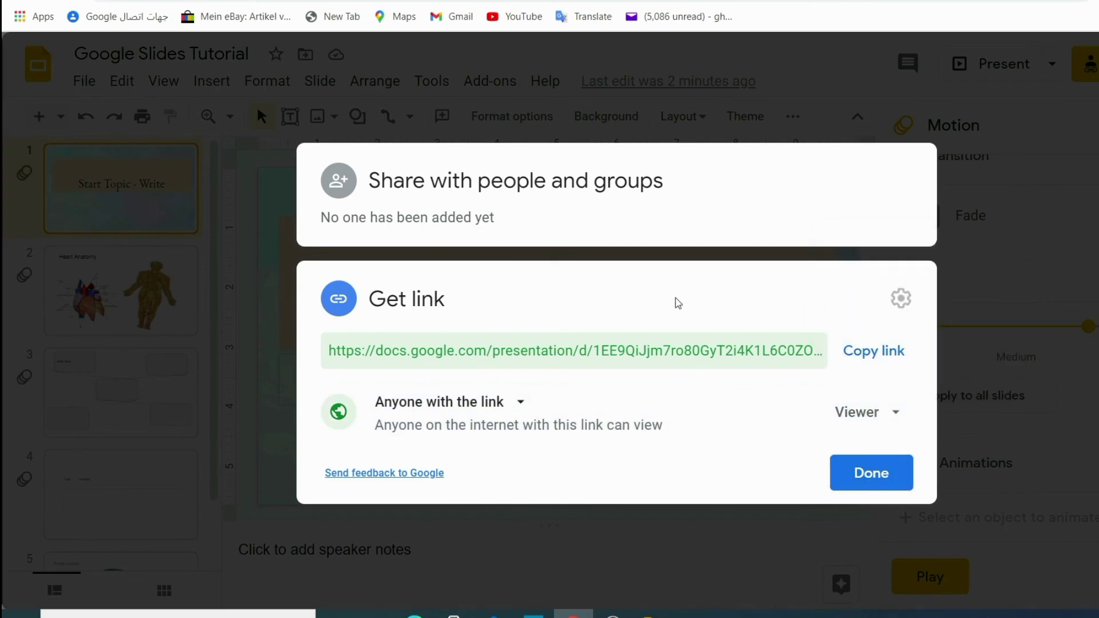
left_click(480, 237)
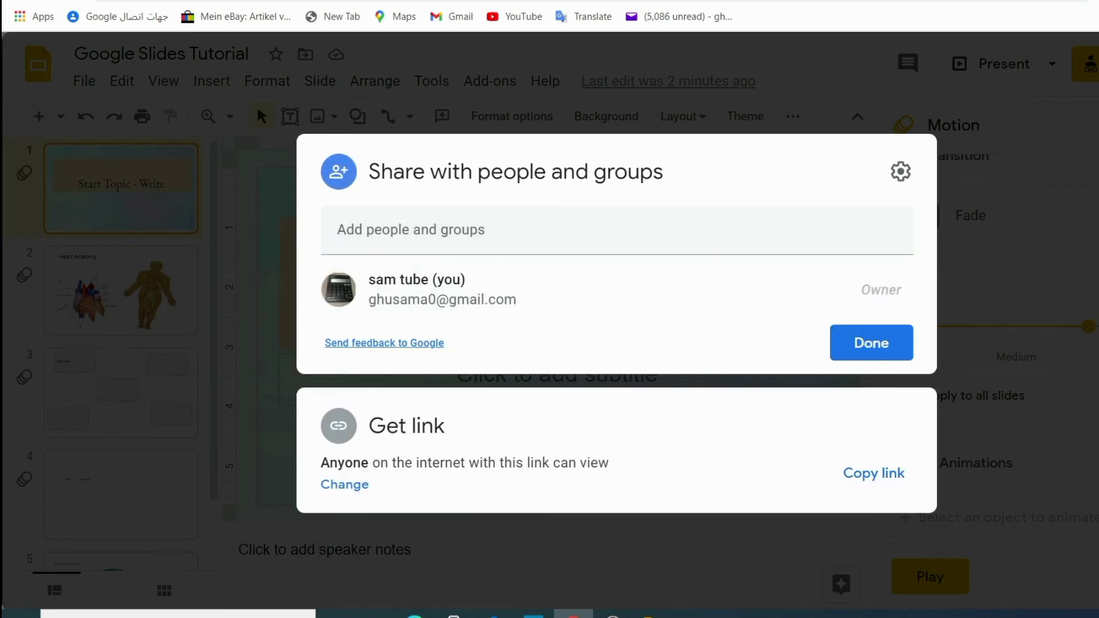
left_click(1050, 410)
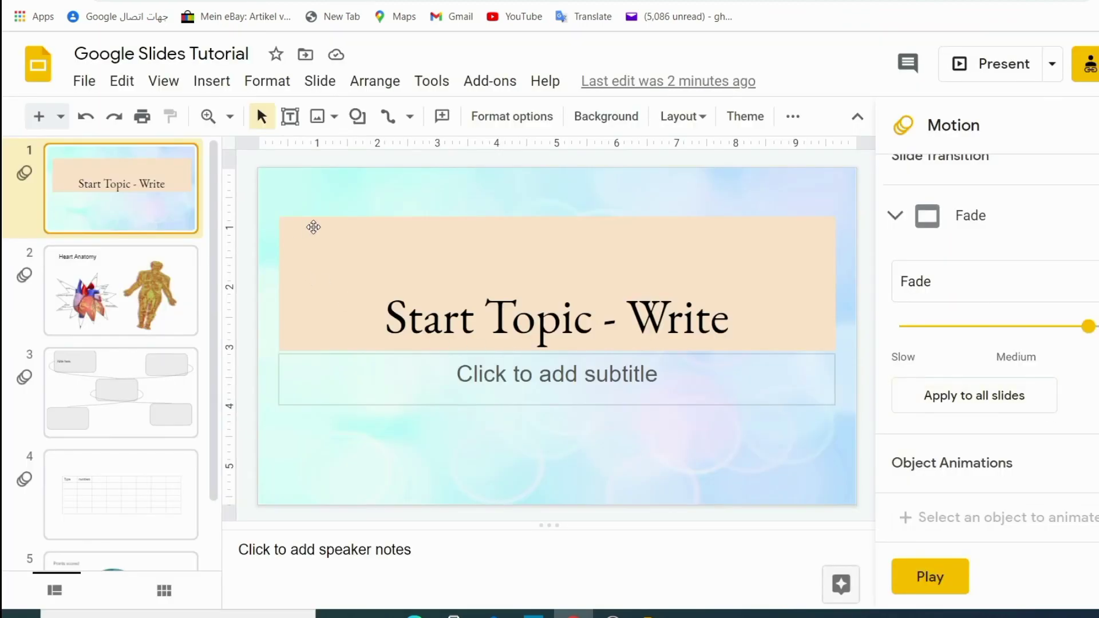
Publish the presentation to the web as an embed, keeping the default slide size and auto-advance interval
left_click(85, 81)
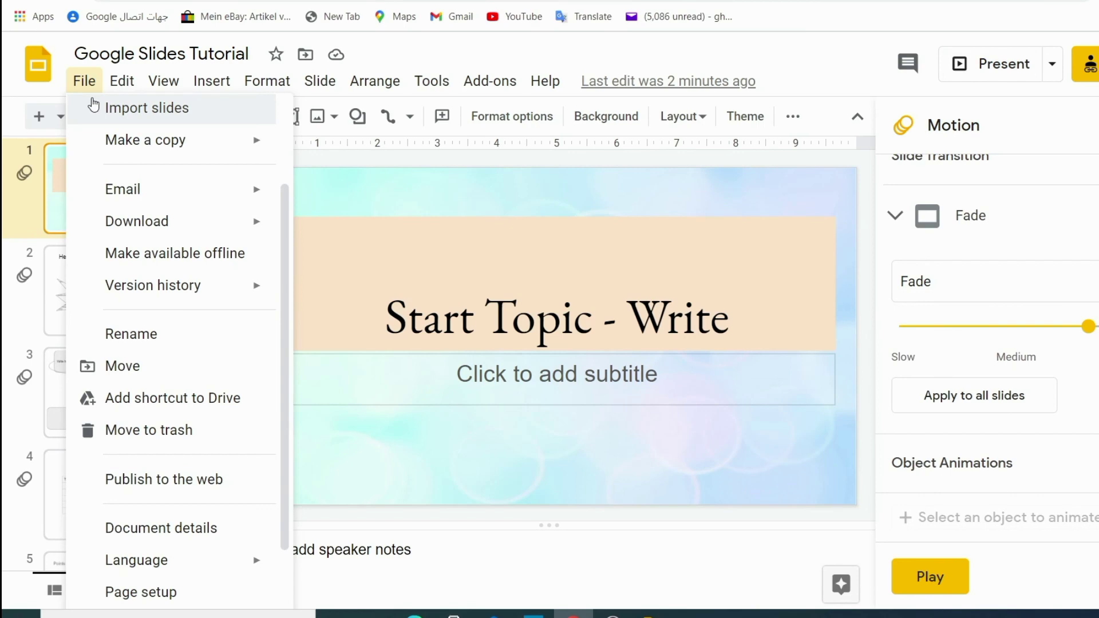
left_click(227, 482)
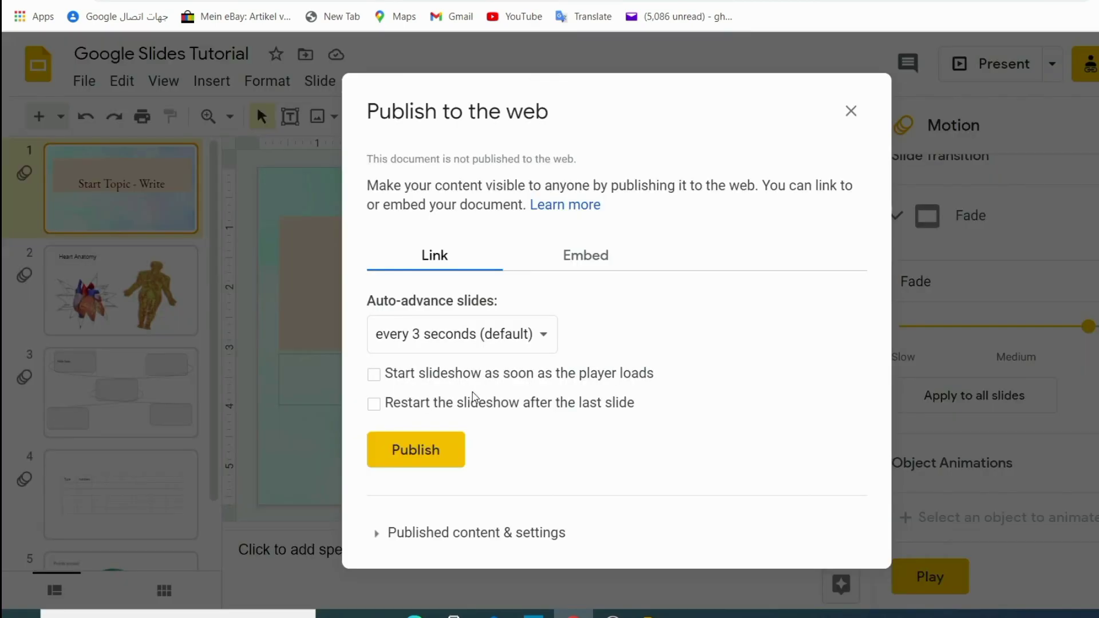
left_click(589, 258)
left_click(445, 255)
left_click(607, 255)
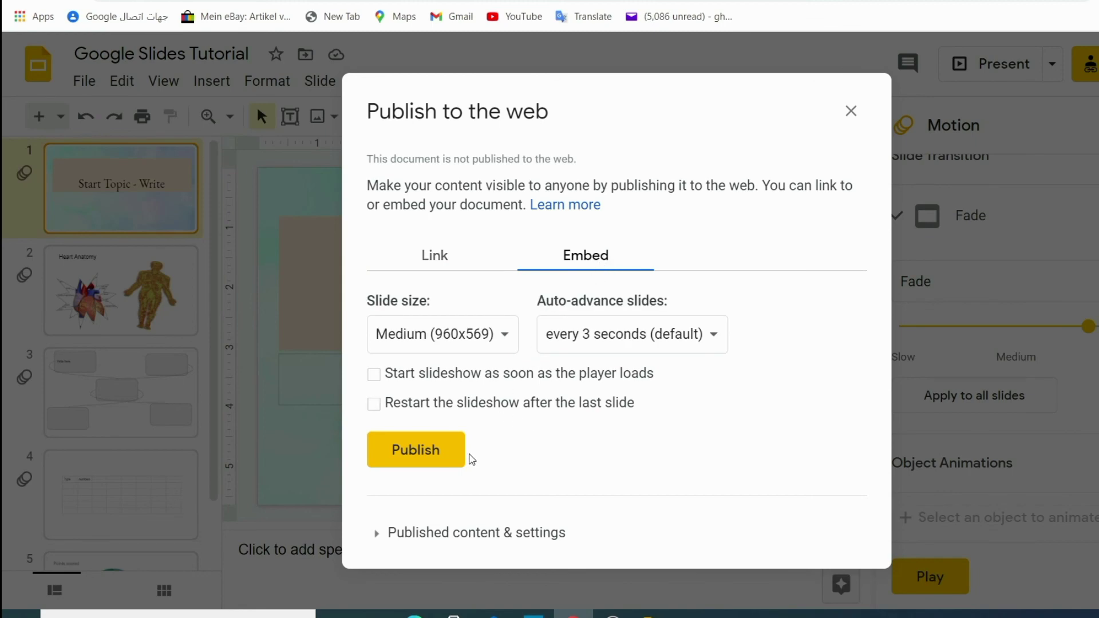
left_click(452, 449)
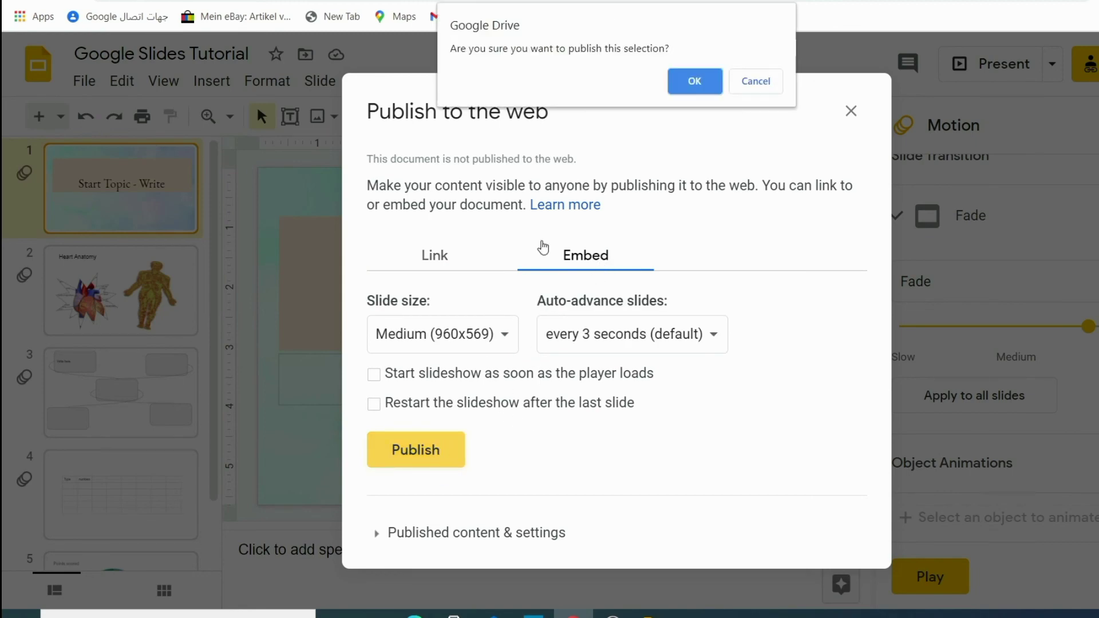
left_click(694, 82)
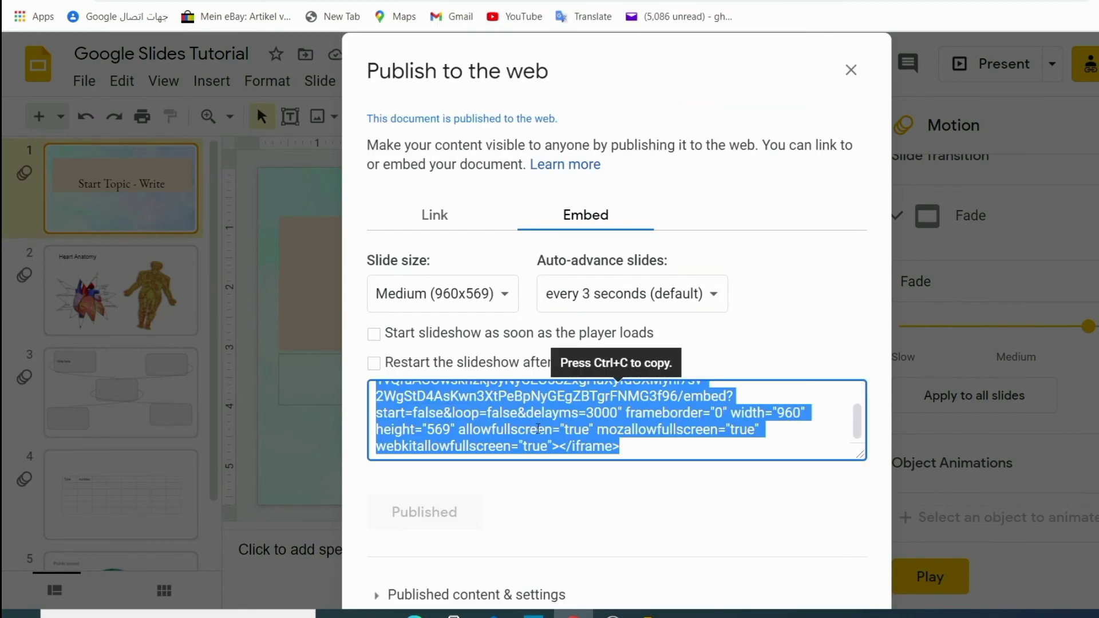
Examine the generated embed code and the published link, and close the web publishing settings
scroll(478, 439, "up", 1)
scroll(611, 400, "down", 1)
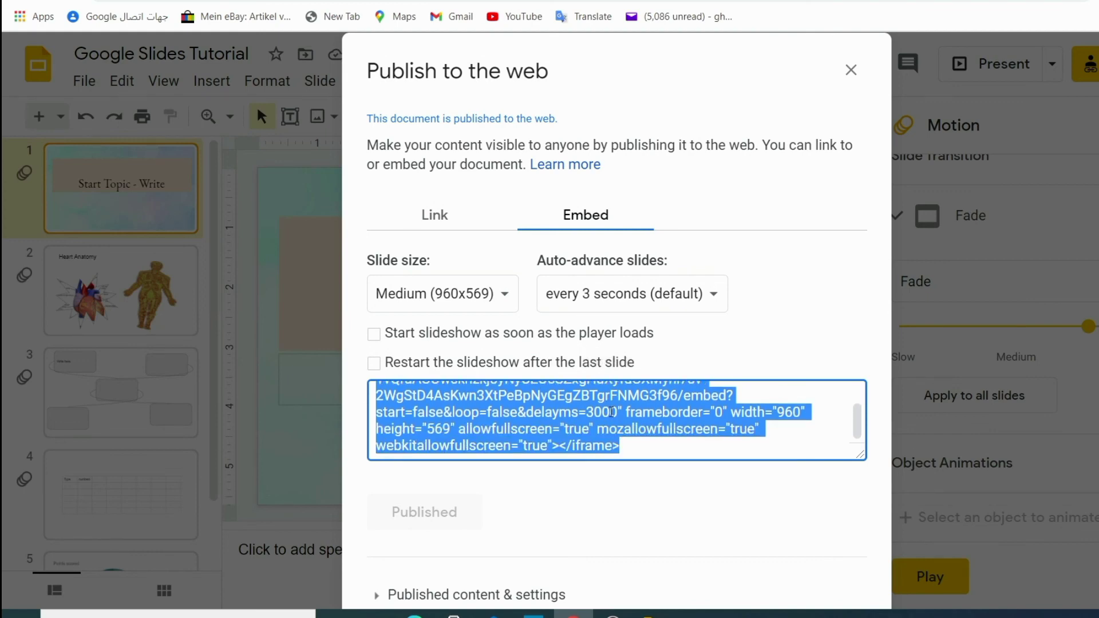
scroll(511, 401, "up", 1)
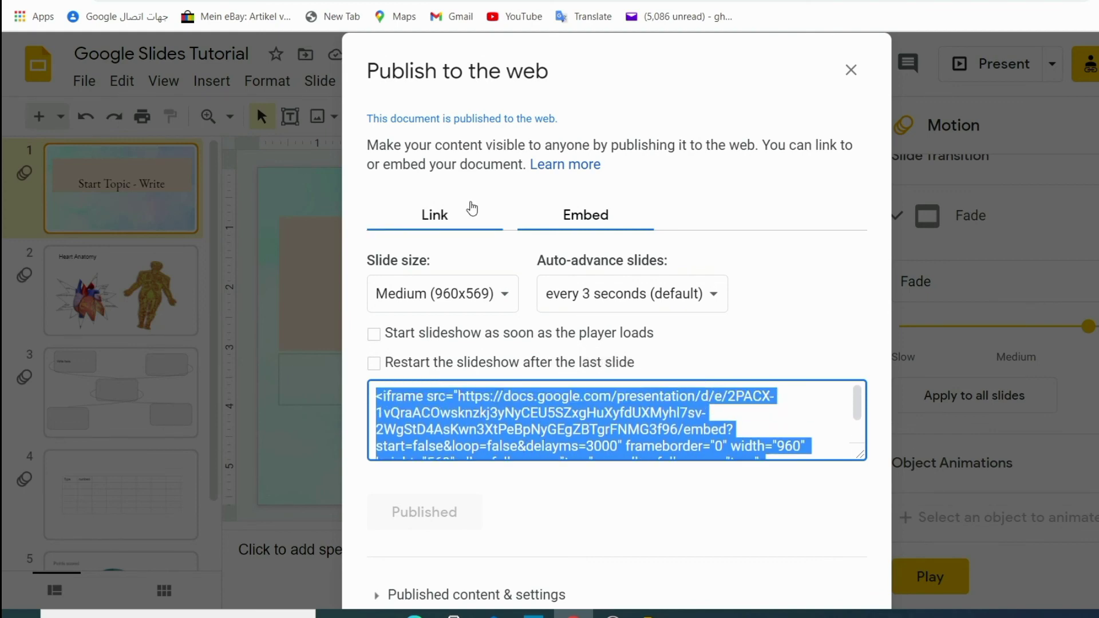
left_click(433, 216)
left_click_drag(408, 400, 209, 429)
left_click(650, 460)
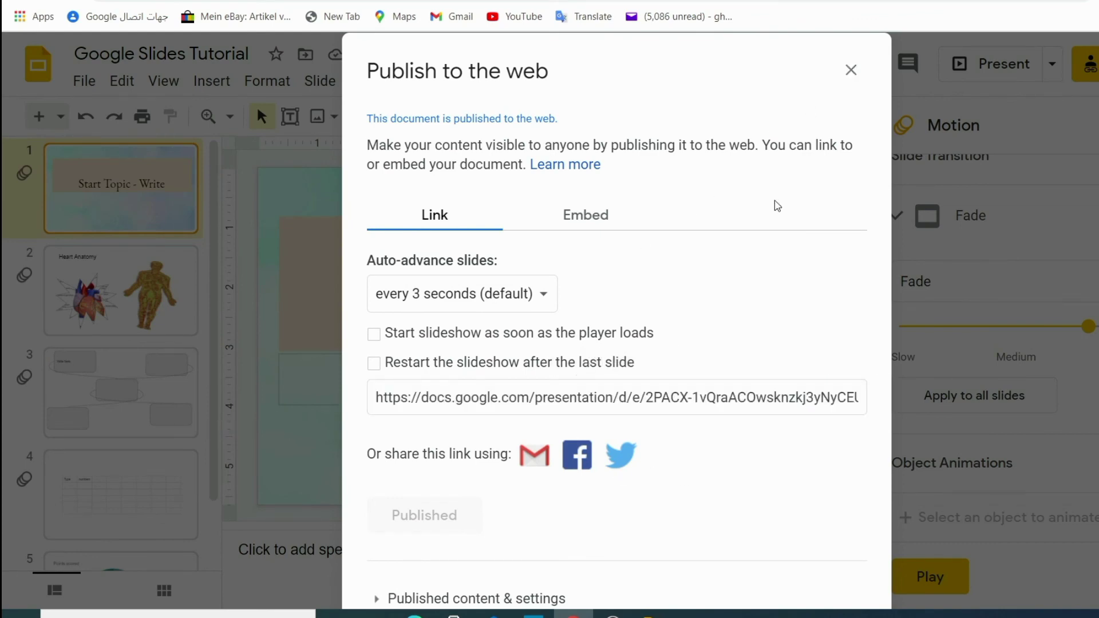
left_click(851, 70)
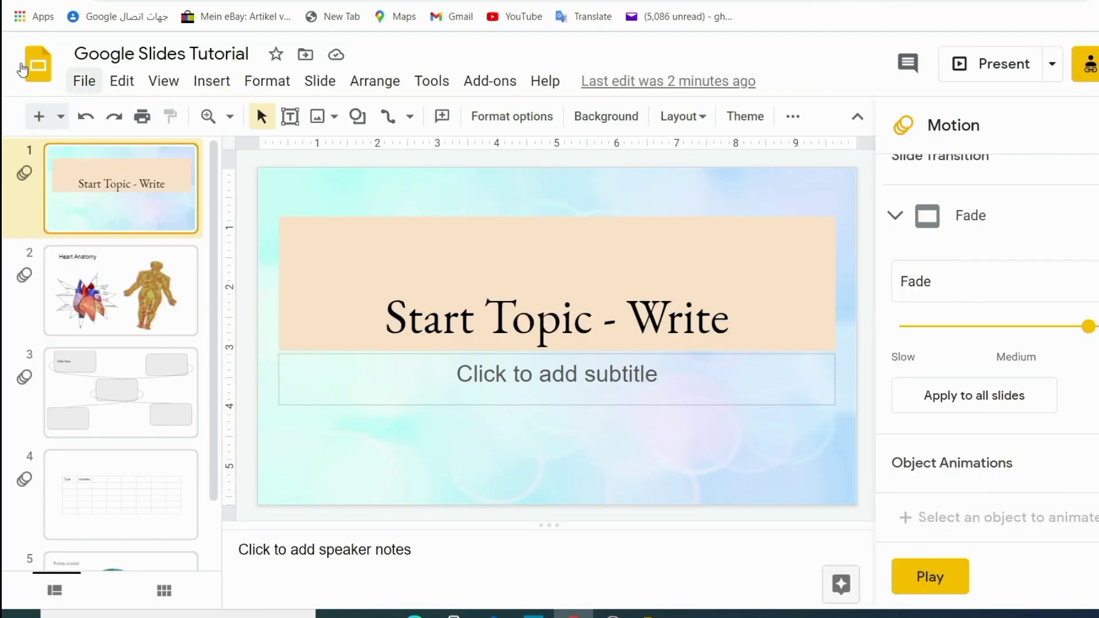
Review the file formats offered for downloading the presentation, without choosing one
left_click(71, 84)
mouse_move(209, 222)
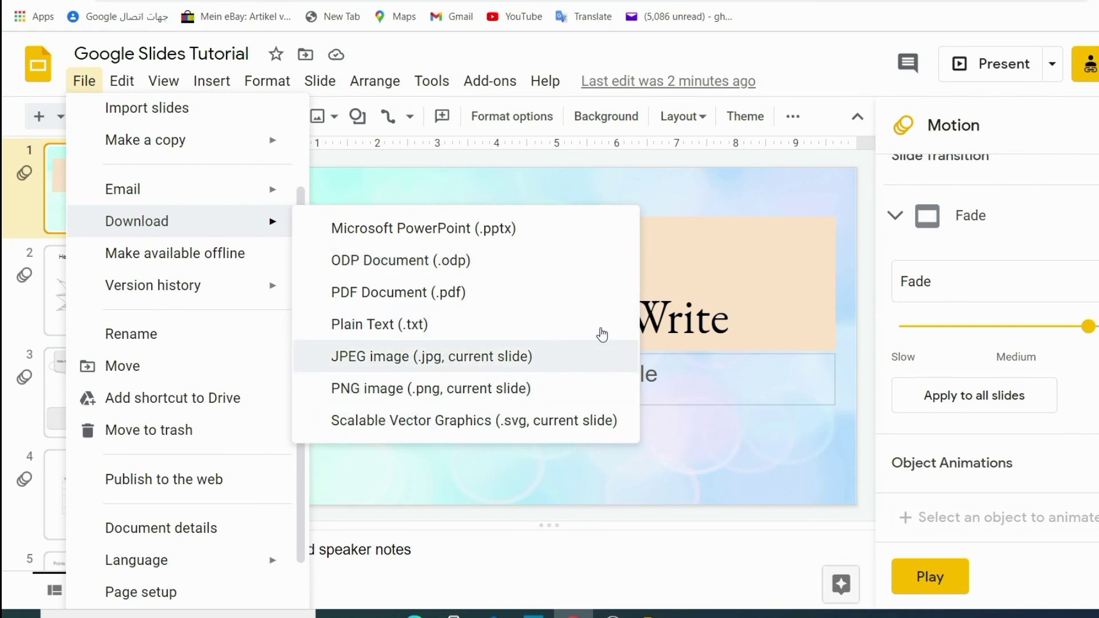
left_click(725, 206)
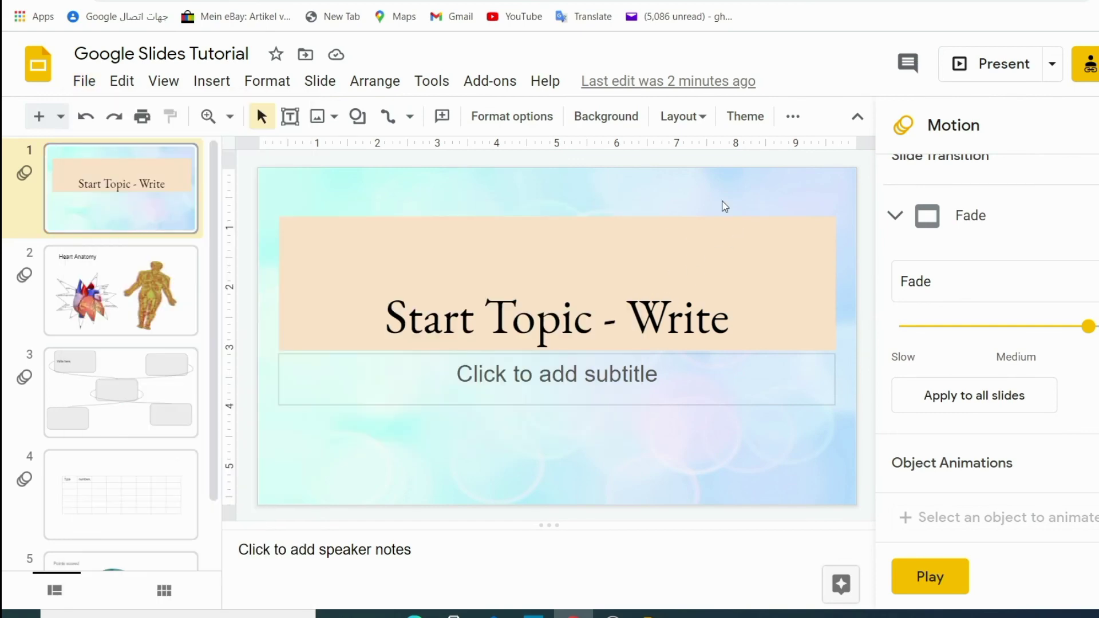